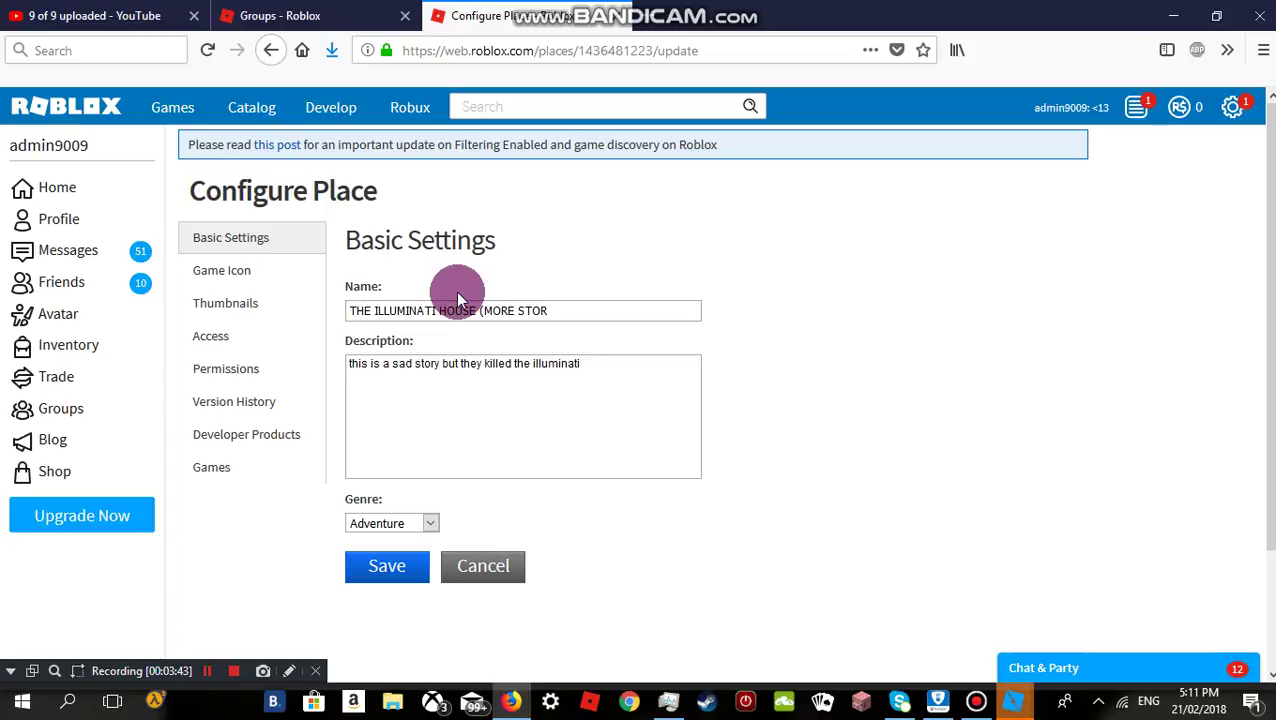
Complete the place name as "THE ILLUMINATI HOUSE (MORE STORIES ABOUT IT)".
{"action": "type", "text": "IES ABOUT IT)"}
Switch to Roblox Studio, close the duplicate window and open the THE ILLUMINATI HOUSE place for editing.
{"action": "left_click", "coordinate": [1009, 707]}
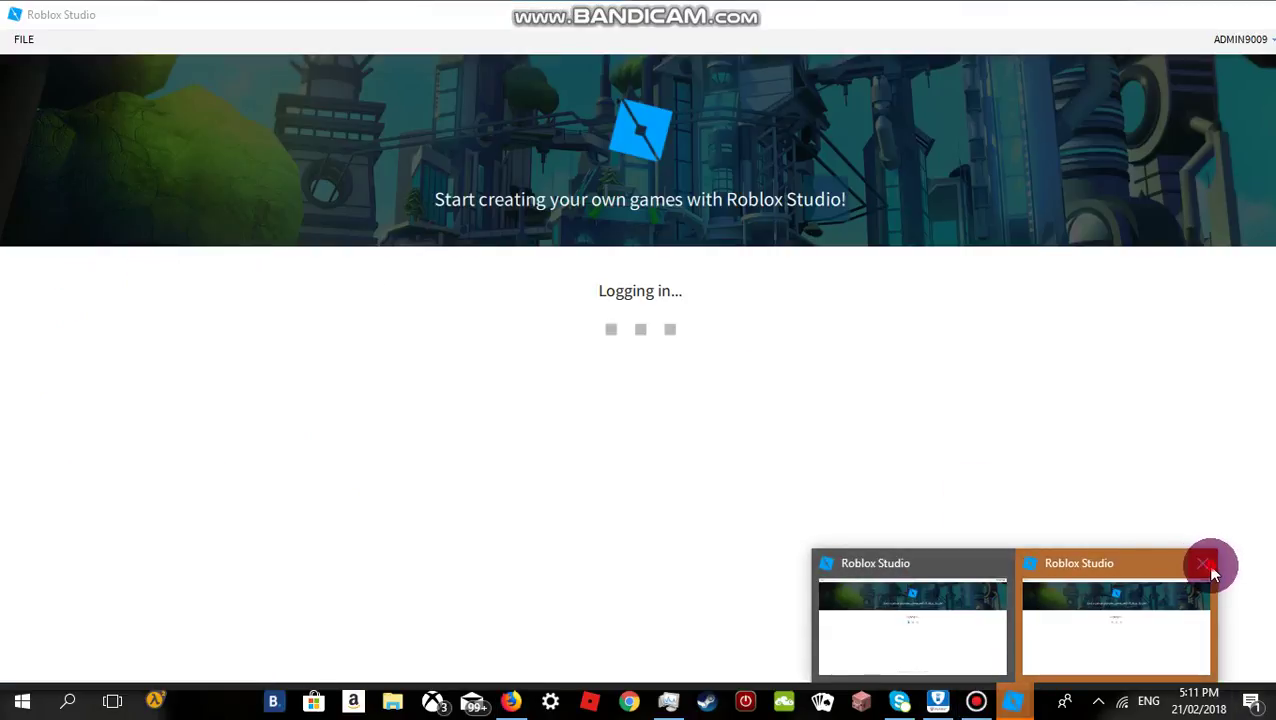
{"action": "left_click", "coordinate": [1204, 565]}
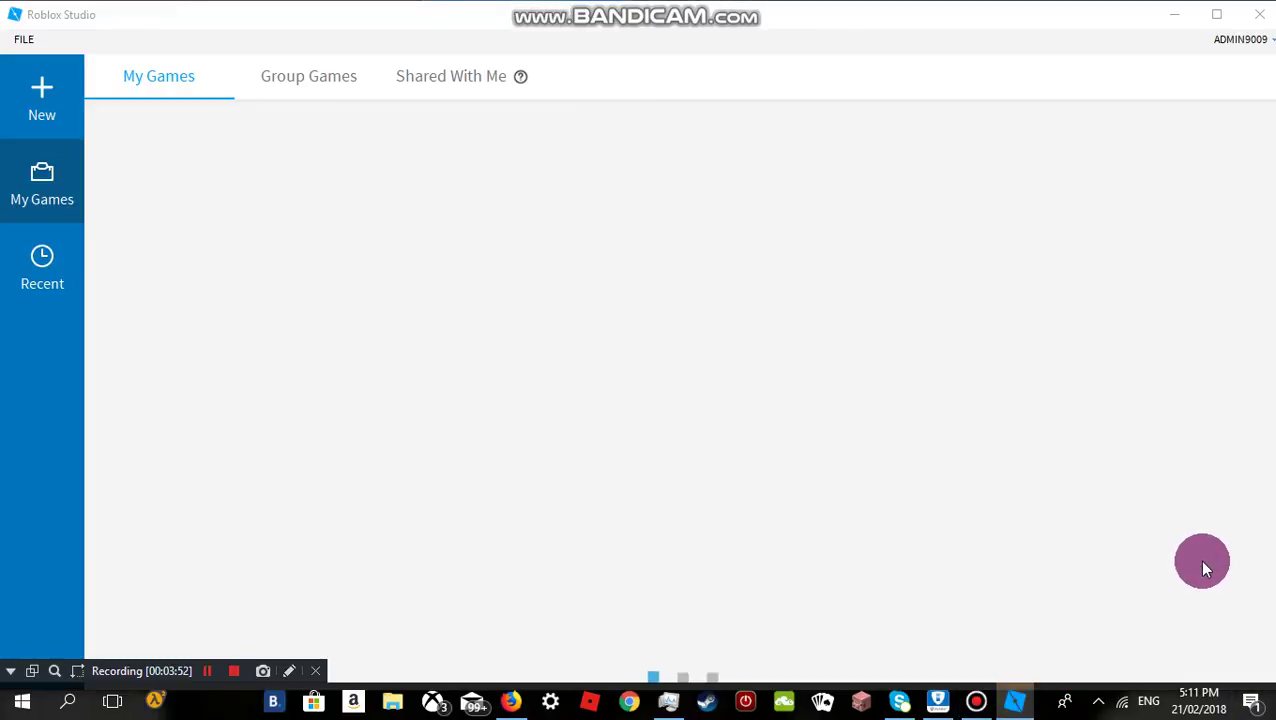
{"action": "left_click", "coordinate": [1028, 704]}
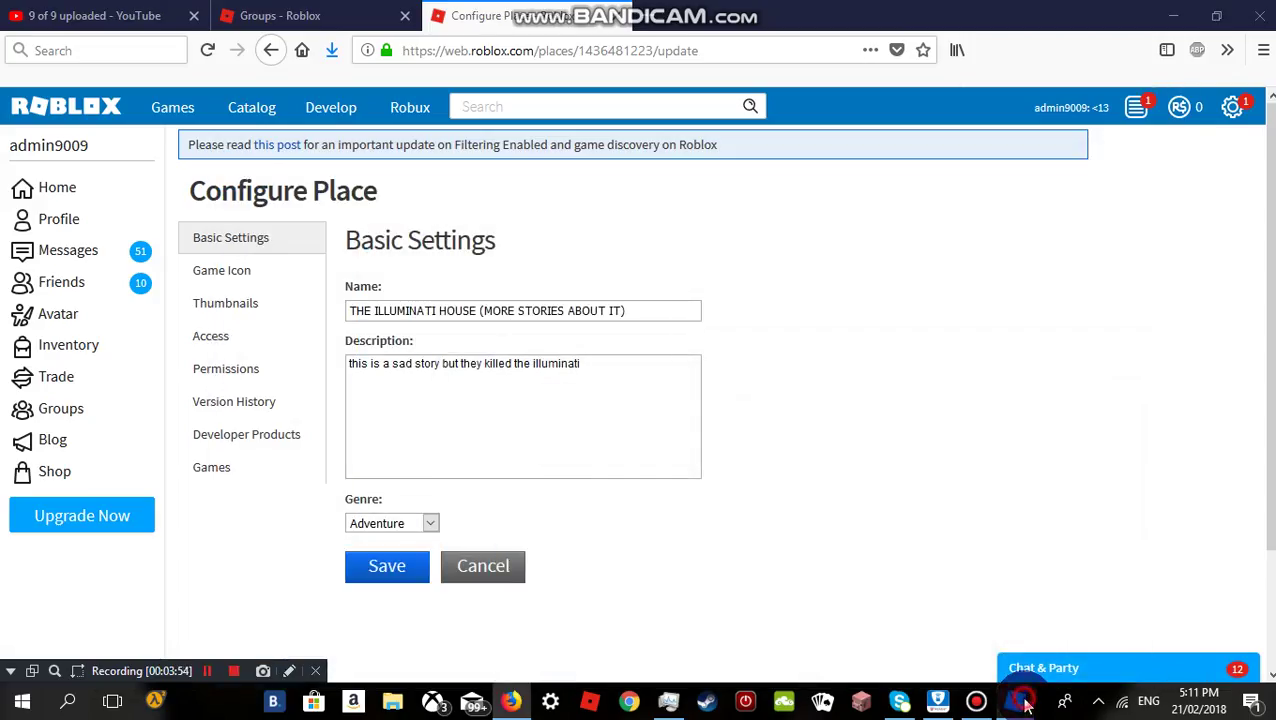
{"action": "left_click", "coordinate": [1025, 704]}
{"action": "left_click", "coordinate": [340, 240]}
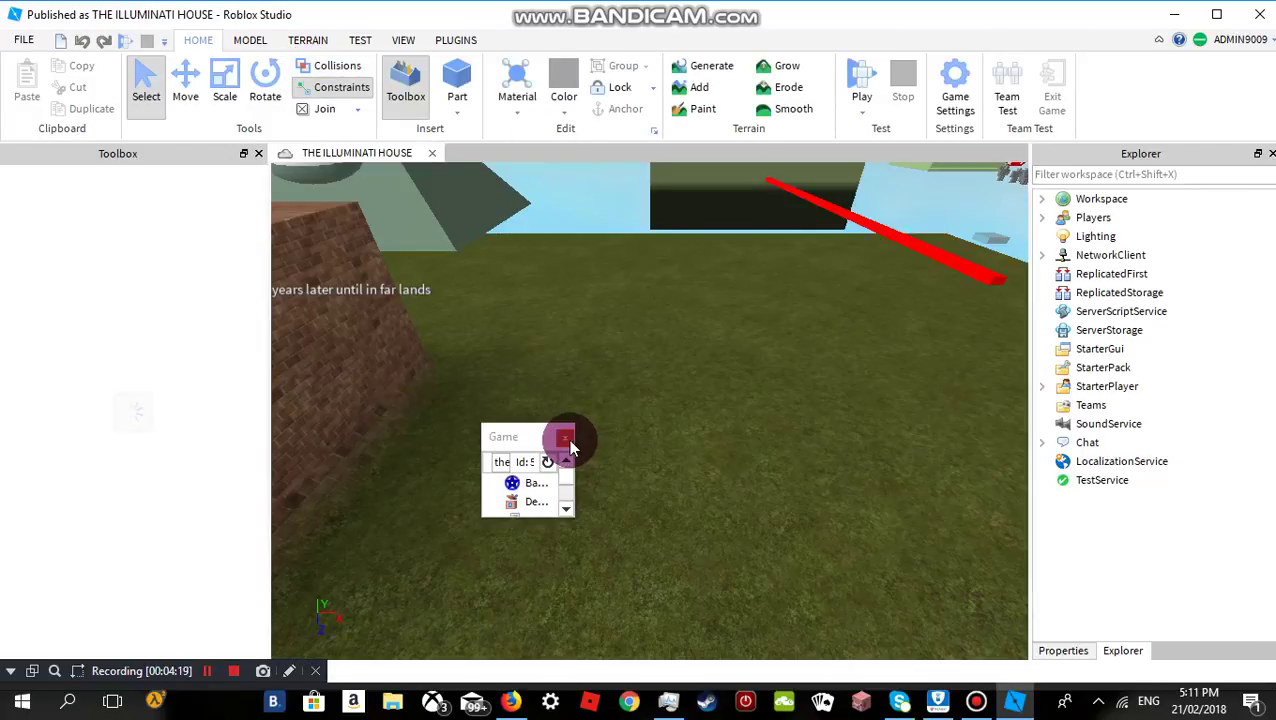
{"action": "left_click", "coordinate": [568, 440]}
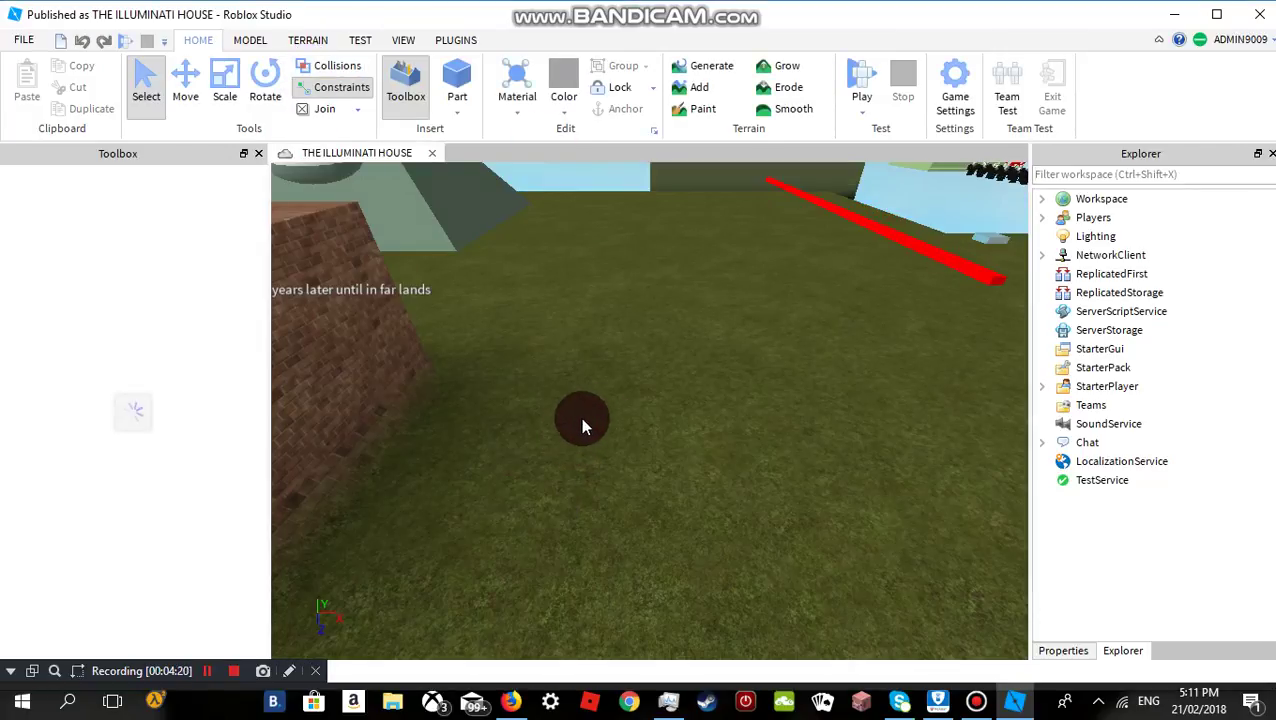
Move the red THE END text model off the grass to just beyond the terrain's edge.
{"action": "right_click_drag", "start_coordinate": [581, 419], "coordinate": [595, 376]}
{"action": "mouse_move", "coordinate": [746, 406]}
{"action": "right_mouse_down"}
{"action": "mouse_move", "coordinate": [616, 417]}
{"action": "mouse_move", "coordinate": [748, 408]}
{"action": "mouse_move", "coordinate": [800, 345]}
{"action": "mouse_move", "coordinate": [748, 410]}
{"action": "right_mouse_up"}
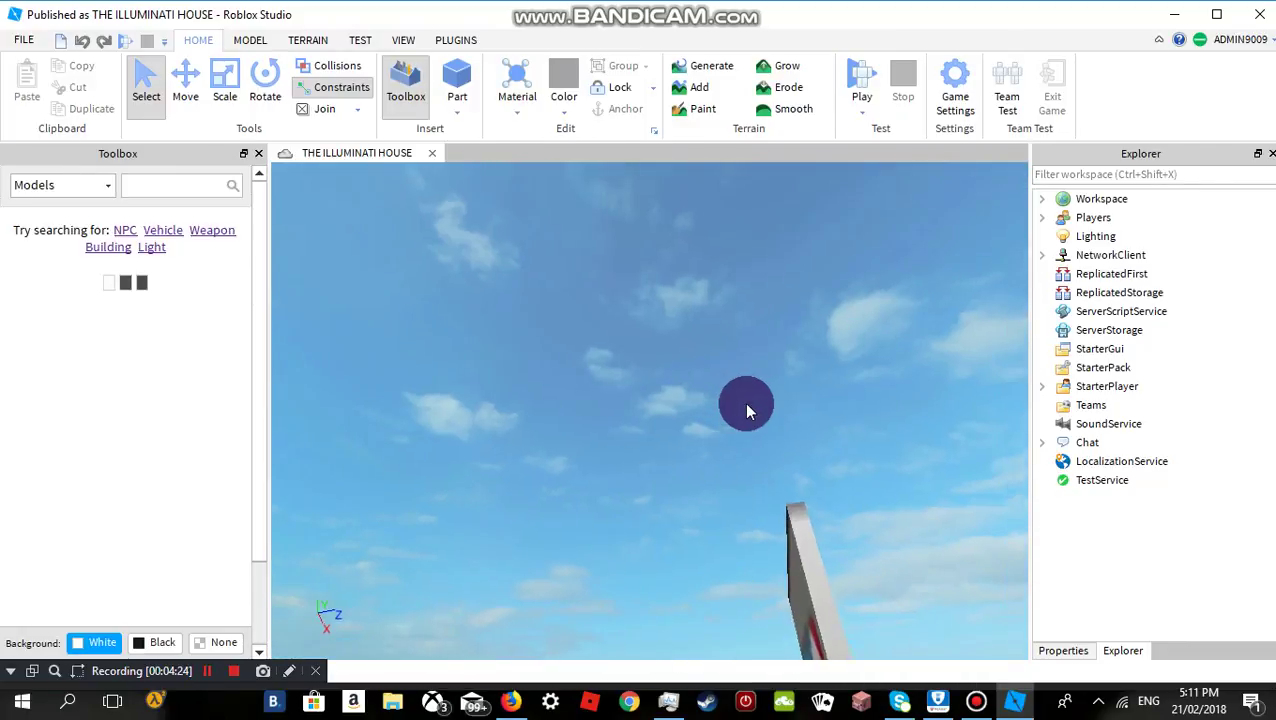
{"action": "mouse_move", "coordinate": [603, 532]}
{"action": "right_mouse_down"}
{"action": "mouse_move", "coordinate": [615, 515]}
{"action": "mouse_move", "coordinate": [609, 525]}
{"action": "right_mouse_up"}
{"action": "key", "text": "w"}
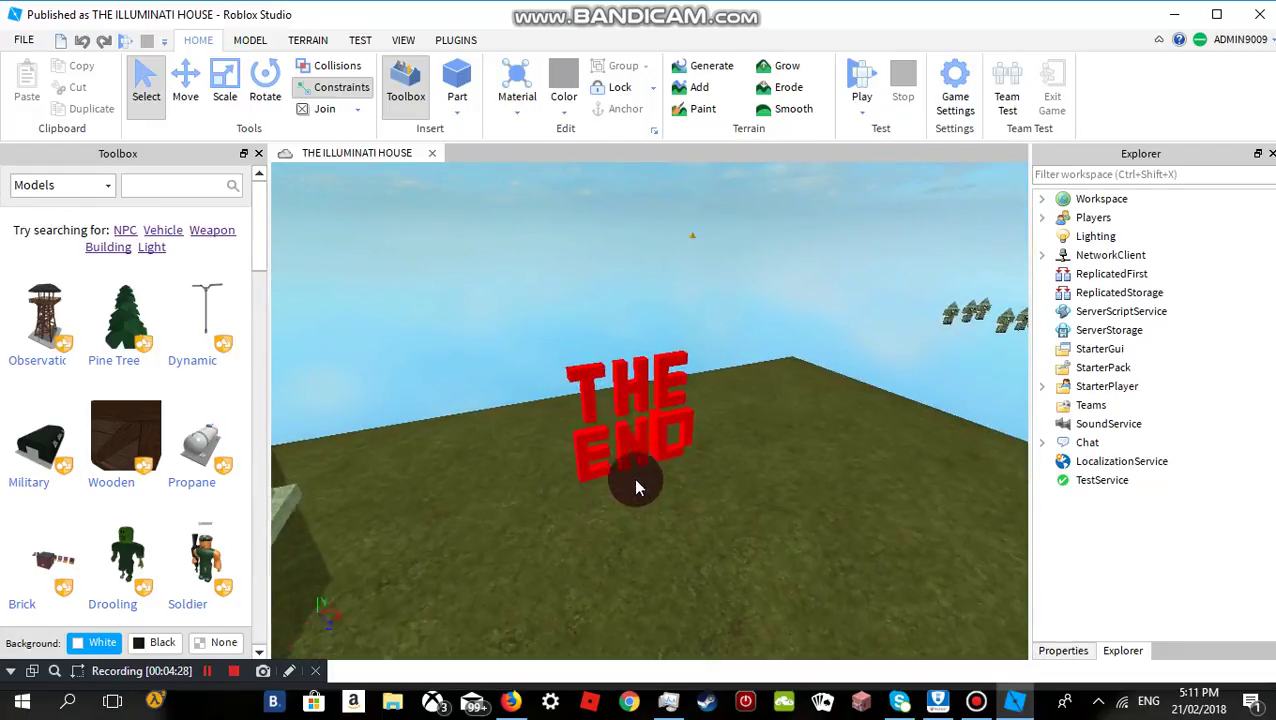
{"action": "left_click_drag", "start_coordinate": [637, 453], "coordinate": [522, 378]}
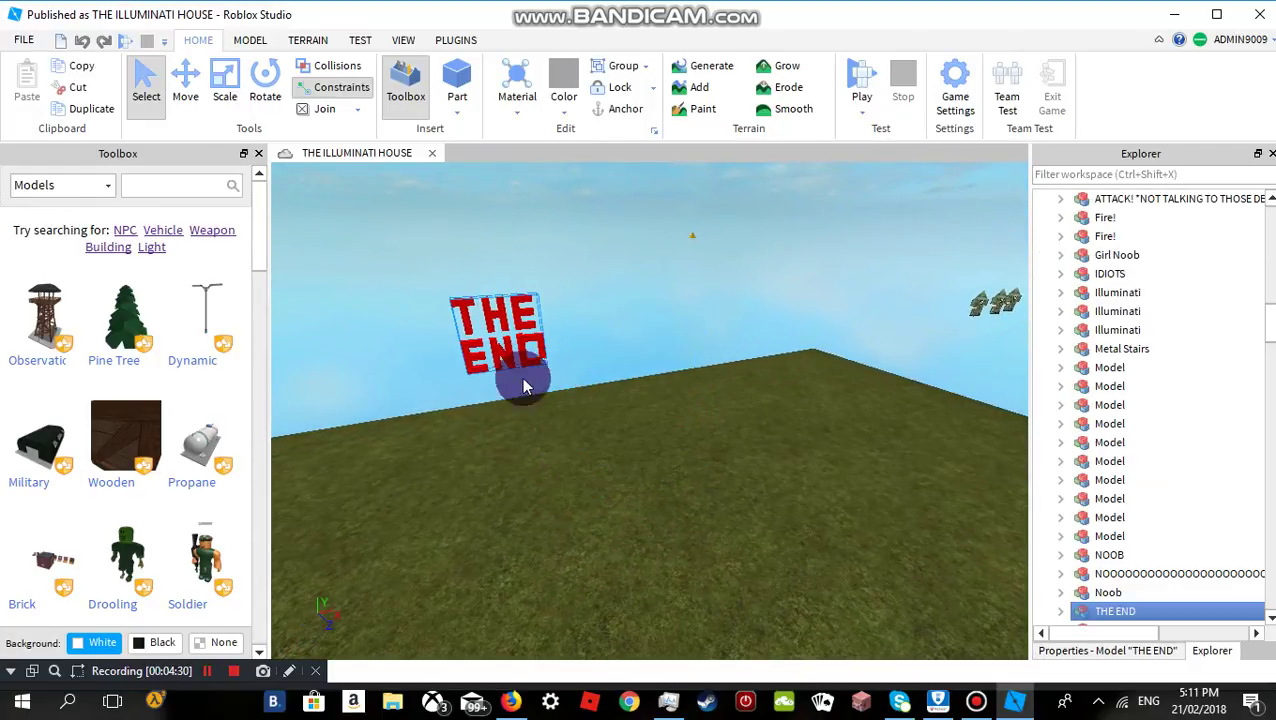
{"action": "left_click", "coordinate": [770, 443]}
Add grass terrain with the spherical brush from the platform's edge out around the THE END text.
{"action": "right_click_drag", "start_coordinate": [770, 450], "coordinate": [748, 428]}
{"action": "key", "text": "d"}
{"action": "key", "text": "w"}
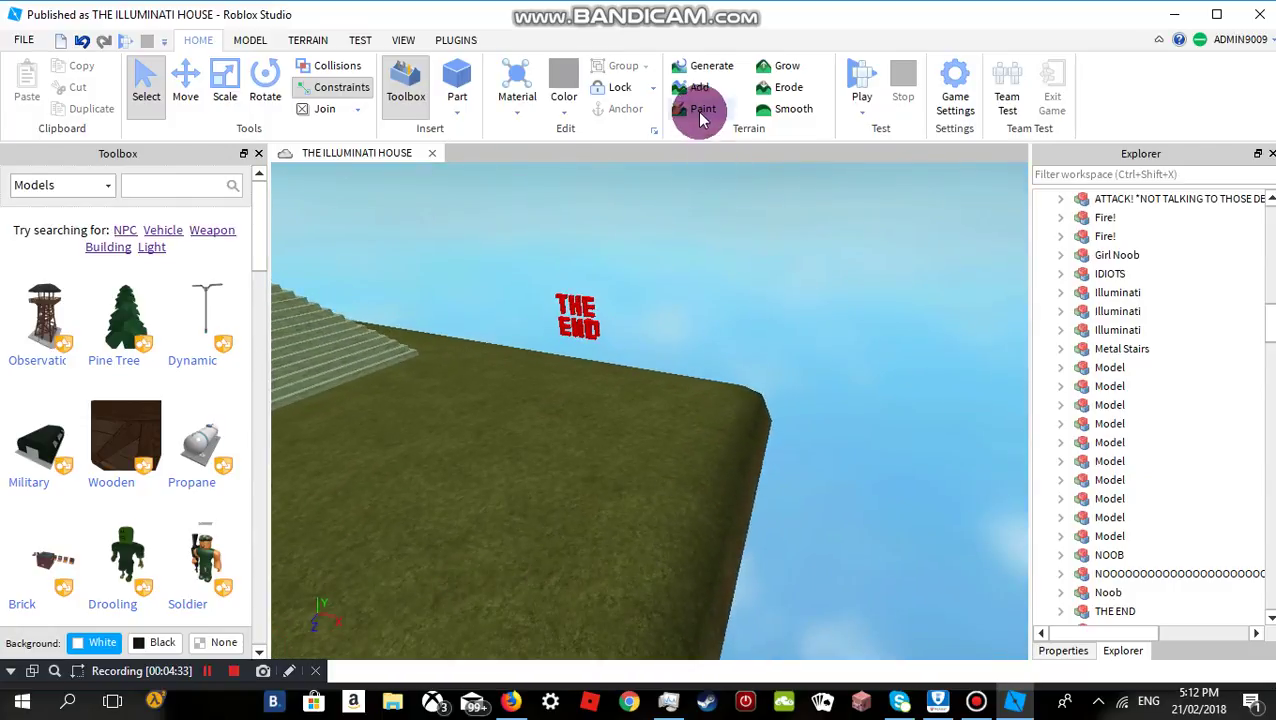
{"action": "left_click", "coordinate": [706, 87]}
{"action": "key", "text": "d"}
{"action": "mouse_move", "coordinate": [780, 506]}
{"action": "right_mouse_down"}
{"action": "mouse_move", "coordinate": [763, 513]}
{"action": "mouse_move", "coordinate": [783, 466]}
{"action": "mouse_move", "coordinate": [757, 460]}
{"action": "mouse_move", "coordinate": [735, 484]}
{"action": "right_mouse_up"}
{"action": "key", "text": "w"}
{"action": "mouse_move", "coordinate": [735, 486]}
{"action": "left_mouse_down"}
{"action": "mouse_move", "coordinate": [842, 616]}
{"action": "mouse_move", "coordinate": [842, 555]}
{"action": "left_mouse_up"}
{"action": "key", "text": "d"}
{"action": "right_click_drag", "start_coordinate": [843, 555], "coordinate": [844, 555]}
{"action": "mouse_move", "coordinate": [845, 429]}
{"action": "left_mouse_down"}
{"action": "mouse_move", "coordinate": [852, 312]}
{"action": "mouse_move", "coordinate": [775, 331]}
{"action": "mouse_move", "coordinate": [823, 416]}
{"action": "left_mouse_up"}
{"action": "right_click_drag", "start_coordinate": [791, 463], "coordinate": [790, 464]}
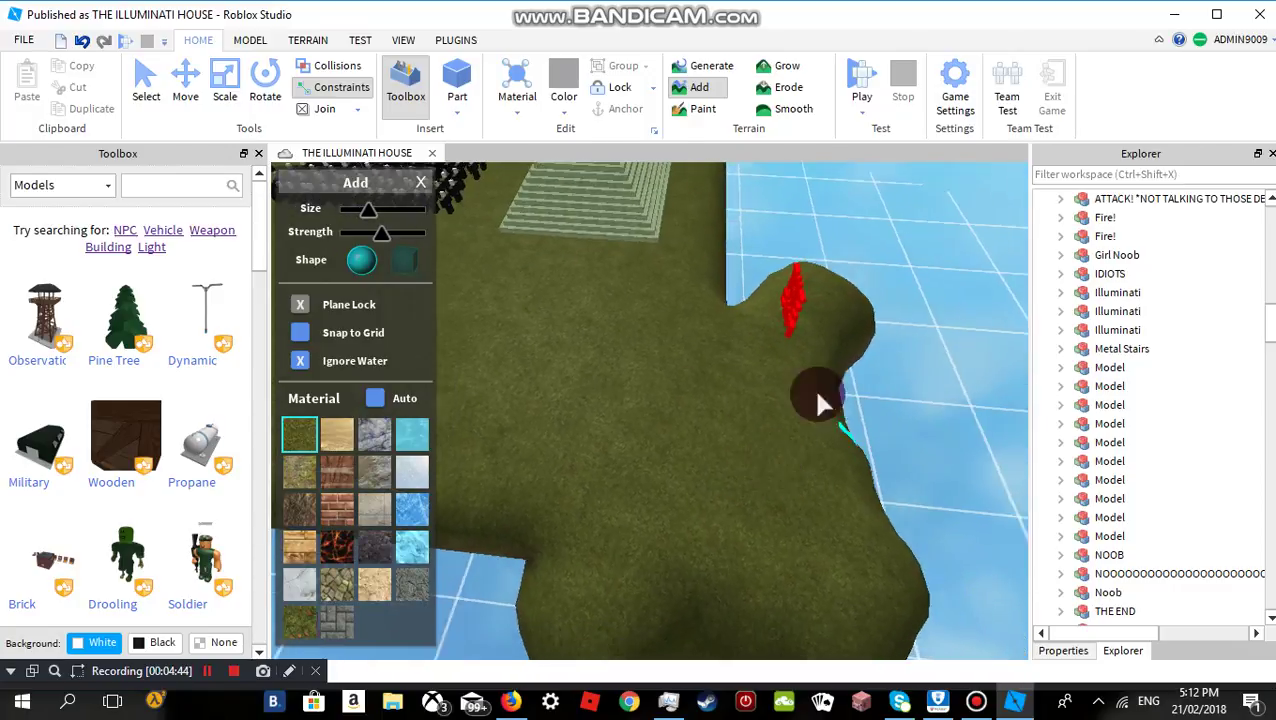
Fill in and extend the new grass ground beyond the THE END text with more spherical brush strokes.
{"action": "key", "text": "d"}
{"action": "mouse_move", "coordinate": [817, 397]}
{"action": "left_mouse_down"}
{"action": "mouse_move", "coordinate": [870, 430]}
{"action": "mouse_move", "coordinate": [790, 312]}
{"action": "left_mouse_up"}
{"action": "right_click_drag", "start_coordinate": [743, 319], "coordinate": [745, 319]}
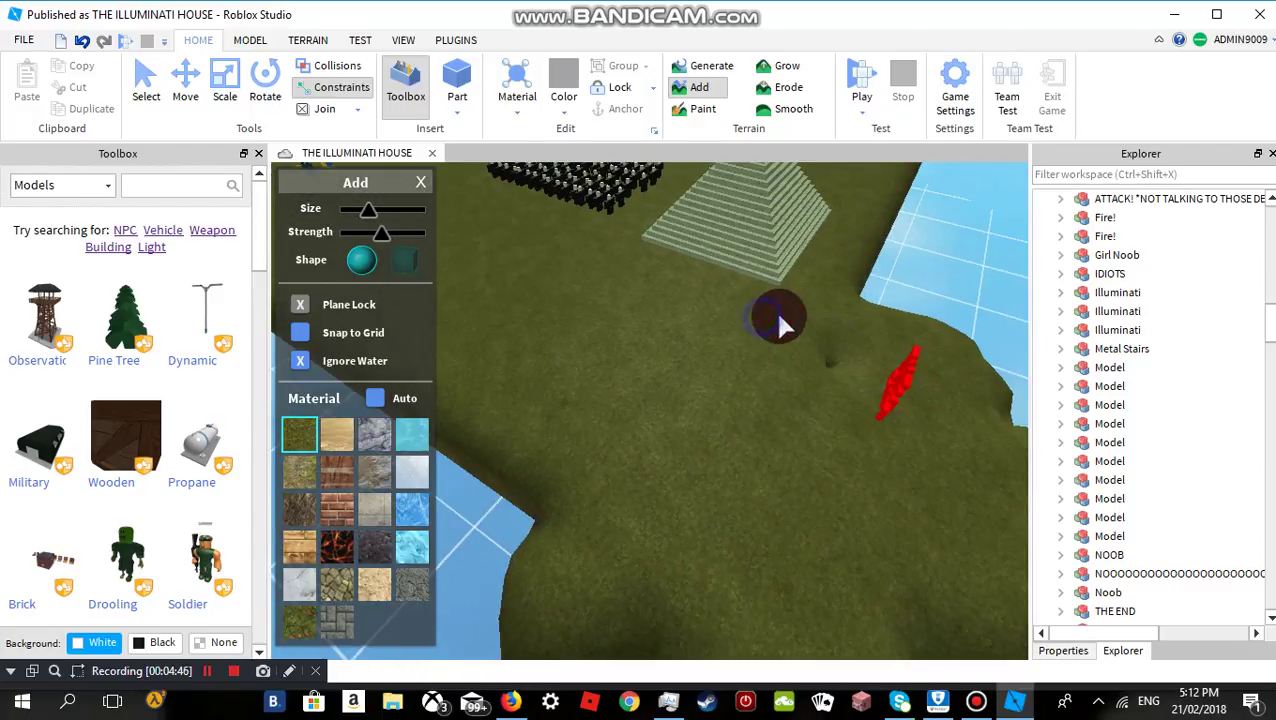
{"action": "right_click_drag", "start_coordinate": [869, 389], "coordinate": [866, 389]}
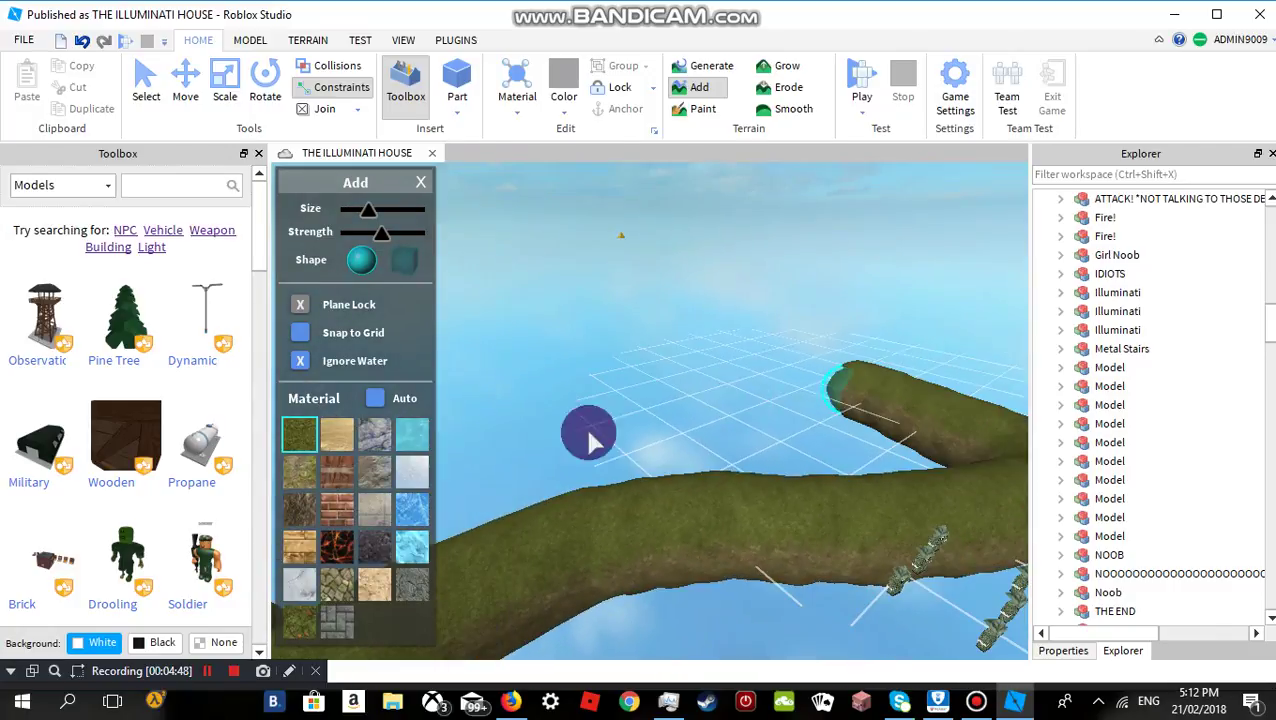
{"action": "left_click_drag", "start_coordinate": [589, 436], "coordinate": [790, 378]}
{"action": "right_click_drag", "start_coordinate": [745, 403], "coordinate": [743, 405]}
{"action": "left_click_drag", "start_coordinate": [799, 356], "coordinate": [779, 386]}
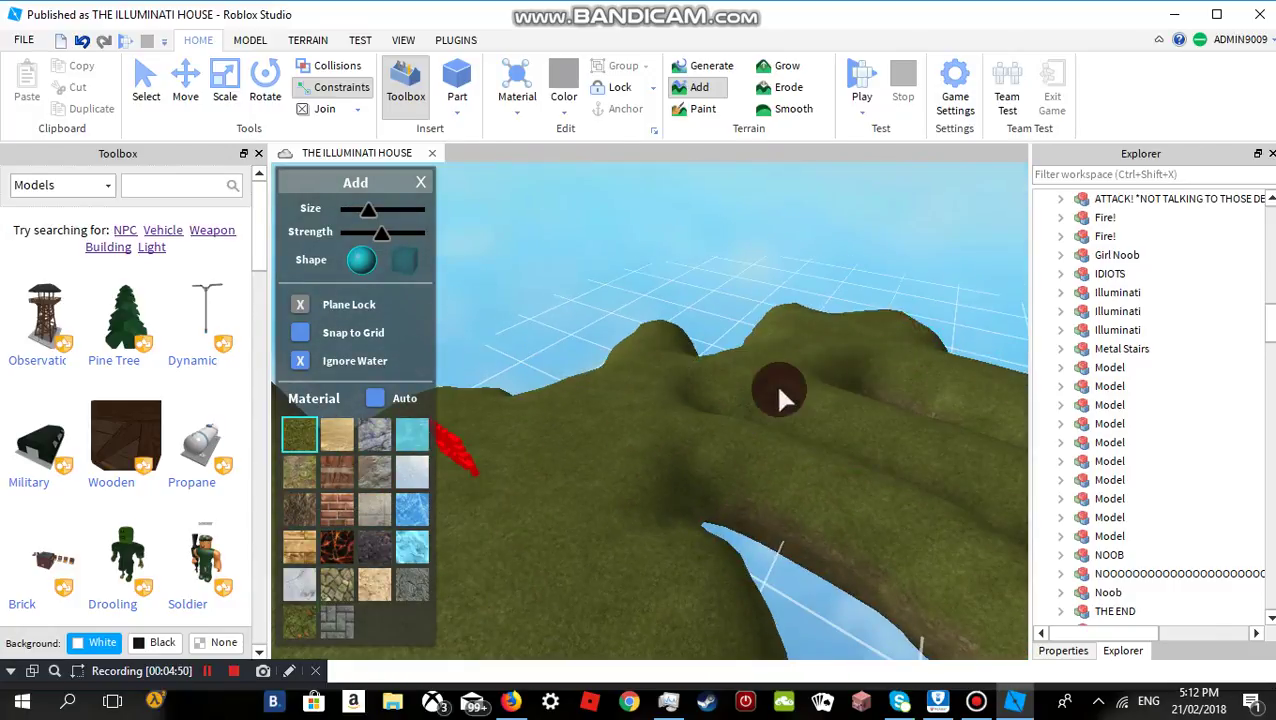
Switch the terrain brush to a box at maximum size and fill the gap beside the stepped pyramid with grass.
{"action": "key", "text": "d"}
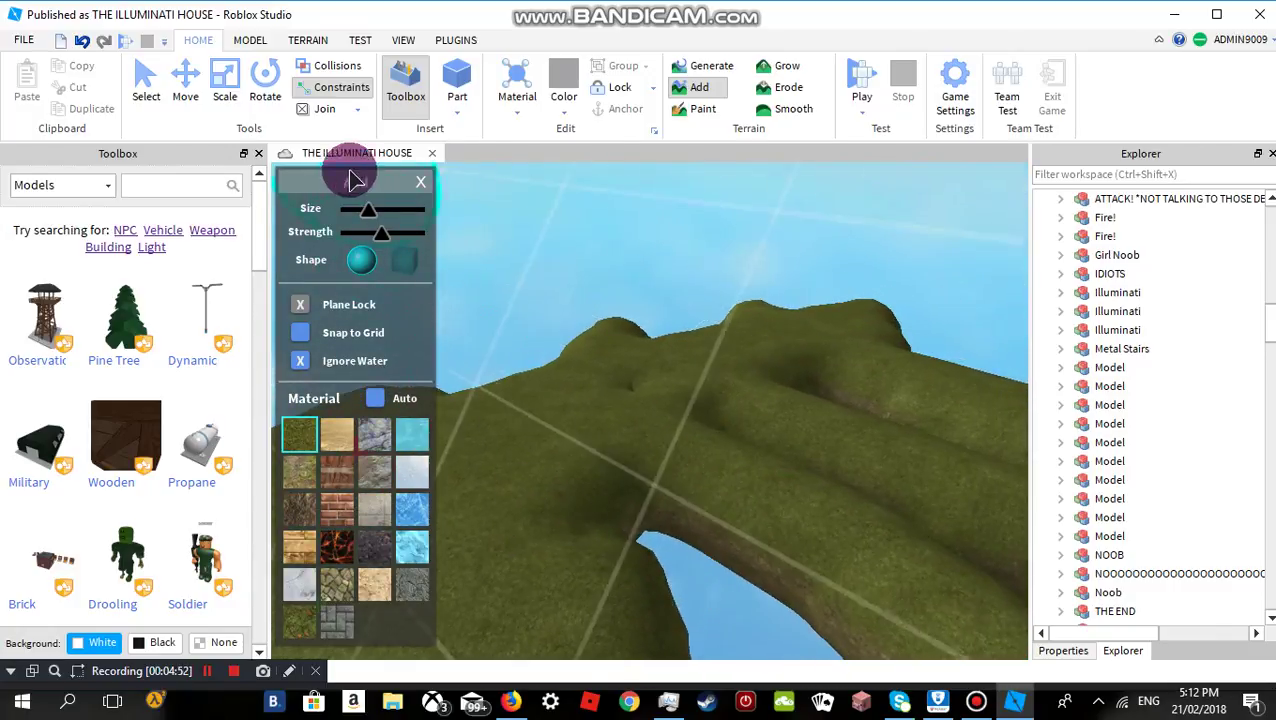
{"action": "left_click", "coordinate": [402, 263]}
{"action": "left_click_drag", "start_coordinate": [370, 213], "coordinate": [538, 221]}
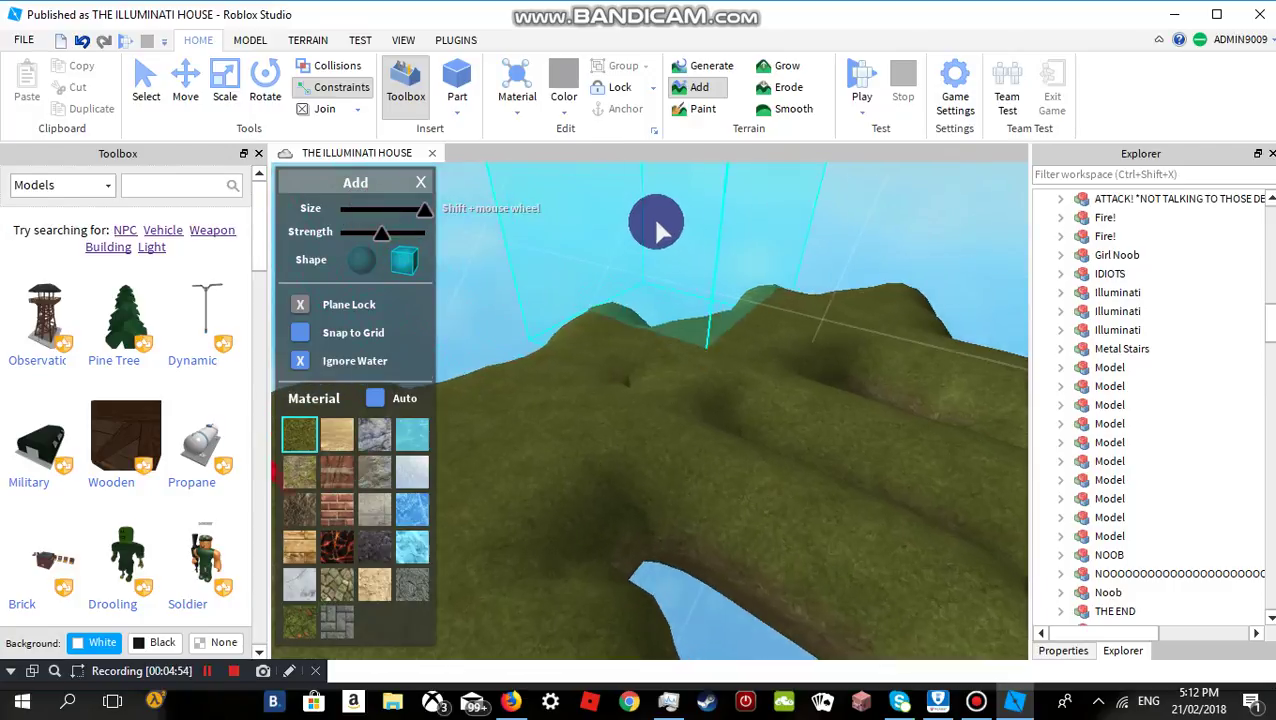
{"action": "mouse_move", "coordinate": [657, 231]}
{"action": "right_mouse_down"}
{"action": "mouse_move", "coordinate": [680, 288]}
{"action": "mouse_move", "coordinate": [598, 196]}
{"action": "mouse_move", "coordinate": [657, 179]}
{"action": "mouse_move", "coordinate": [616, 234]}
{"action": "right_mouse_up"}
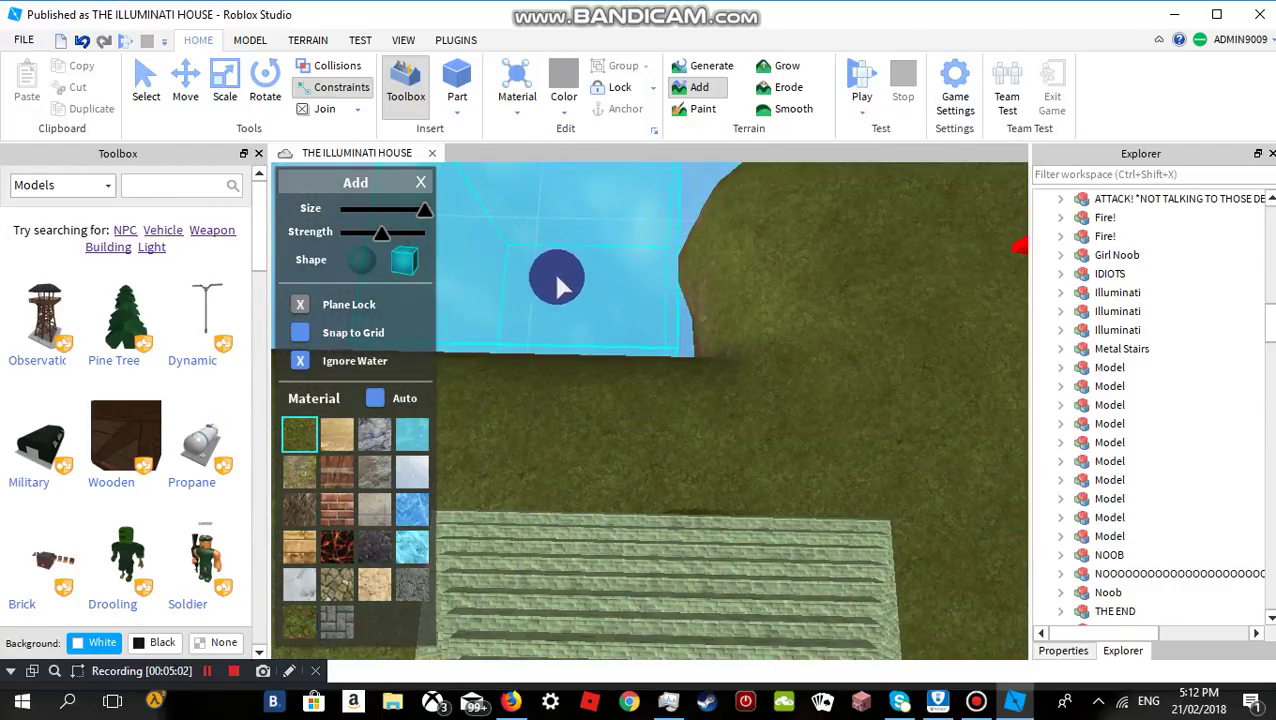
{"action": "mouse_move", "coordinate": [688, 318]}
{"action": "left_mouse_down"}
{"action": "mouse_move", "coordinate": [686, 347]}
{"action": "mouse_move", "coordinate": [714, 322]}
{"action": "mouse_move", "coordinate": [723, 285]}
{"action": "mouse_move", "coordinate": [698, 308]}
{"action": "mouse_move", "coordinate": [721, 297]}
{"action": "mouse_move", "coordinate": [702, 288]}
{"action": "mouse_move", "coordinate": [655, 355]}
{"action": "mouse_move", "coordinate": [612, 378]}
{"action": "mouse_move", "coordinate": [648, 410]}
{"action": "mouse_move", "coordinate": [670, 388]}
{"action": "mouse_move", "coordinate": [665, 374]}
{"action": "left_mouse_up"}
{"action": "right_click_drag", "start_coordinate": [627, 385], "coordinate": [634, 384]}
{"action": "left_click_drag", "start_coordinate": [635, 386], "coordinate": [720, 322]}
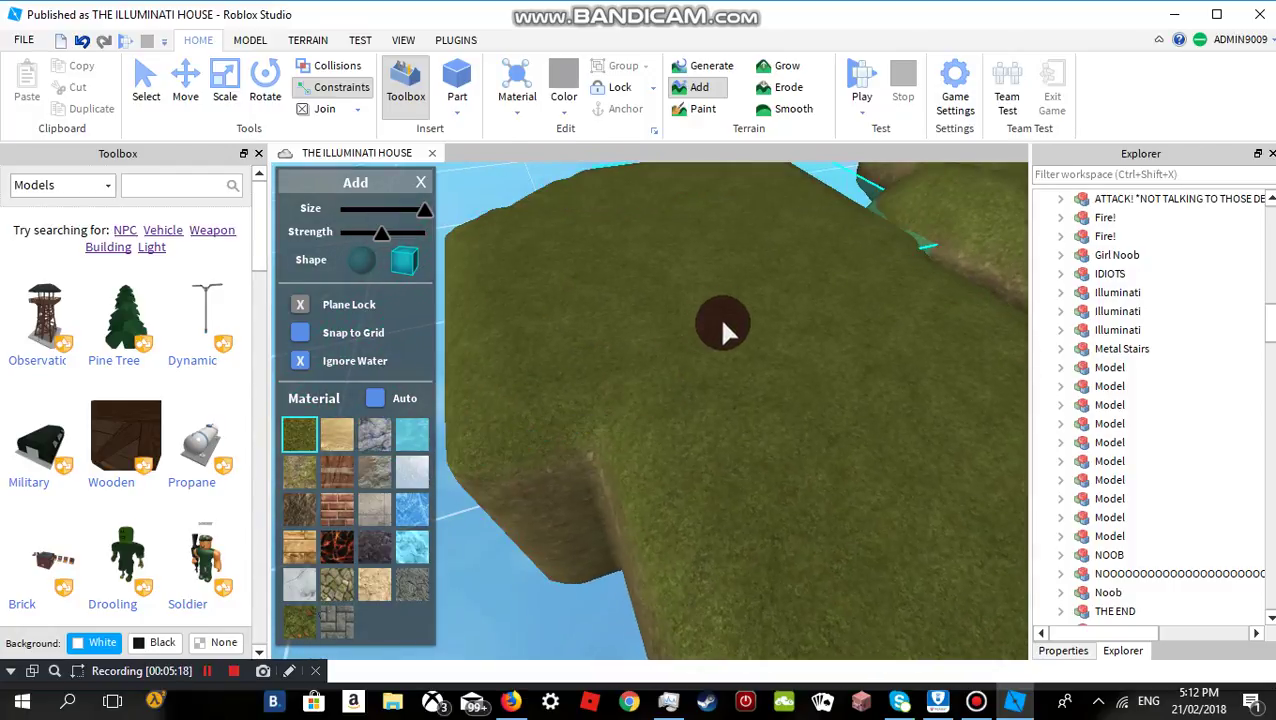
Widen the grass platform with further large box brush strokes along its outer edges.
{"action": "right_click_drag", "start_coordinate": [720, 322], "coordinate": [664, 345]}
{"action": "left_click_drag", "start_coordinate": [664, 345], "coordinate": [619, 374]}
{"action": "left_click", "coordinate": [618, 373]}
{"action": "right_click_drag", "start_coordinate": [619, 374], "coordinate": [660, 362]}
{"action": "mouse_move", "coordinate": [746, 333]}
{"action": "left_mouse_down"}
{"action": "mouse_move", "coordinate": [891, 287]}
{"action": "mouse_move", "coordinate": [855, 308]}
{"action": "mouse_move", "coordinate": [800, 287]}
{"action": "mouse_move", "coordinate": [818, 308]}
{"action": "left_mouse_up"}
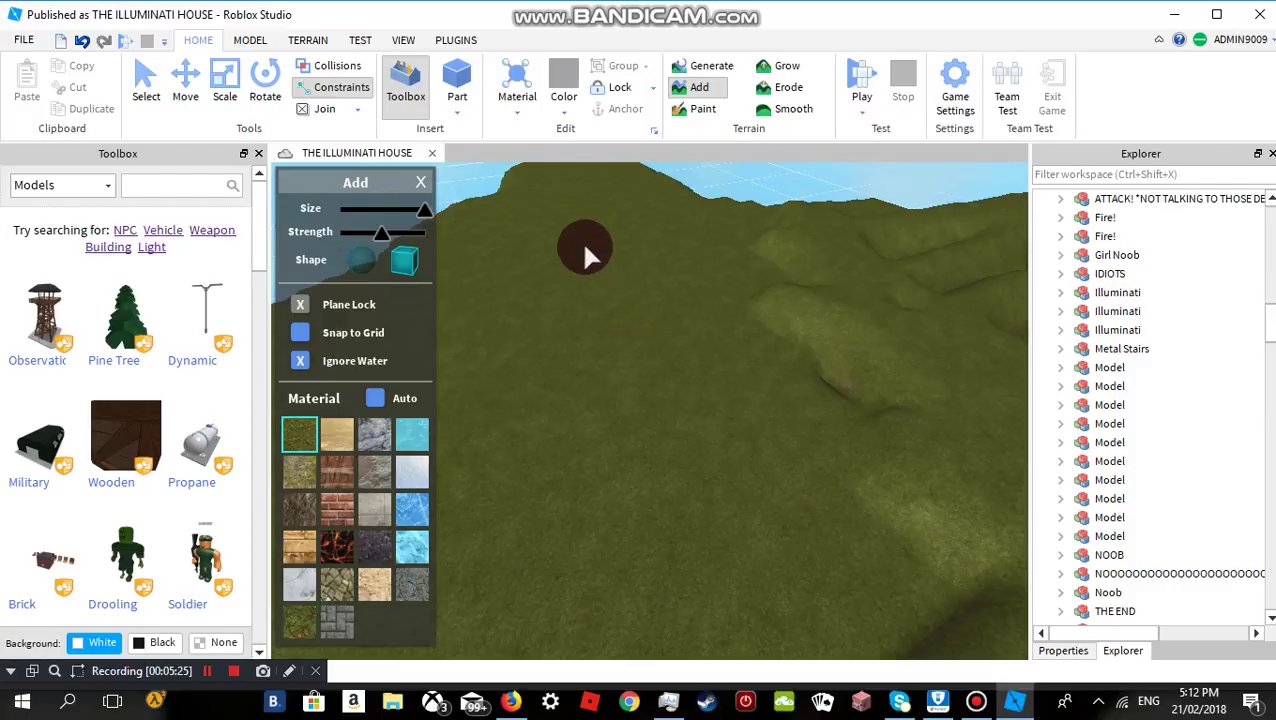
{"action": "mouse_move", "coordinate": [584, 246]}
{"action": "left_mouse_down"}
{"action": "mouse_move", "coordinate": [415, 206]}
{"action": "mouse_move", "coordinate": [495, 236]}
{"action": "left_mouse_up"}
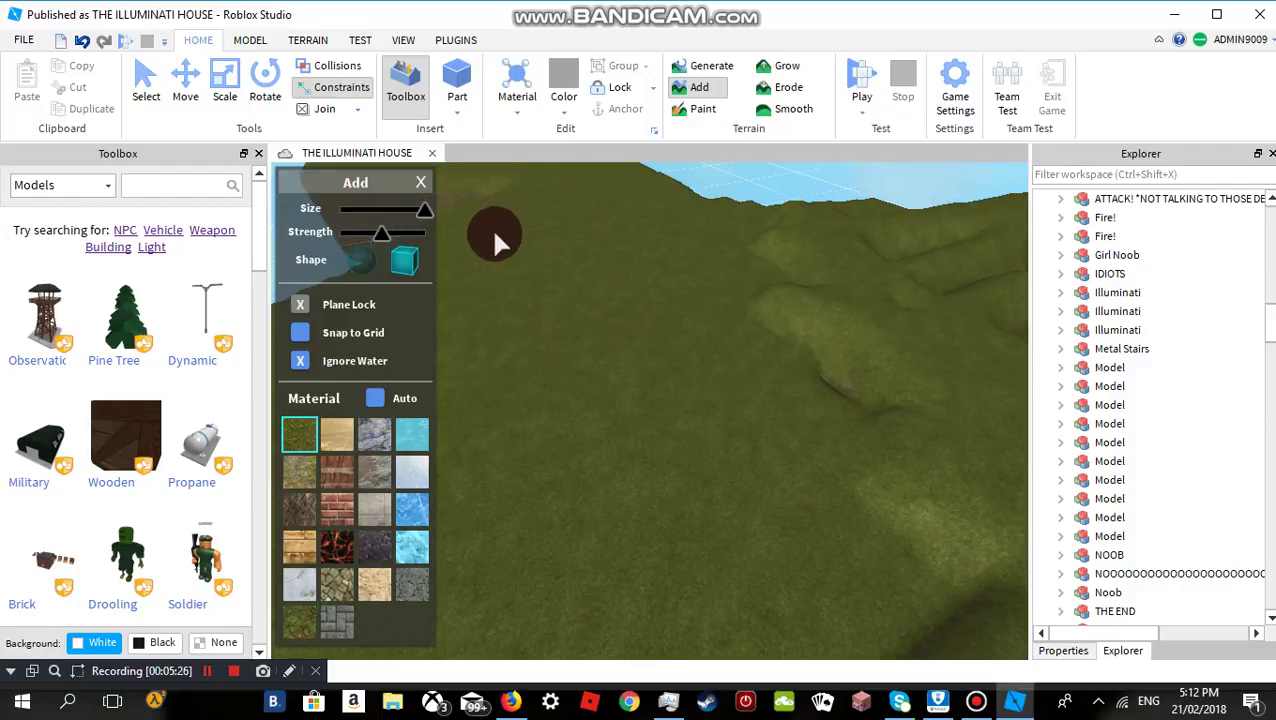
Add a large spherical grey rock boulder on the new grass platform.
{"action": "left_click", "coordinate": [374, 433]}
{"action": "left_click", "coordinate": [362, 258]}
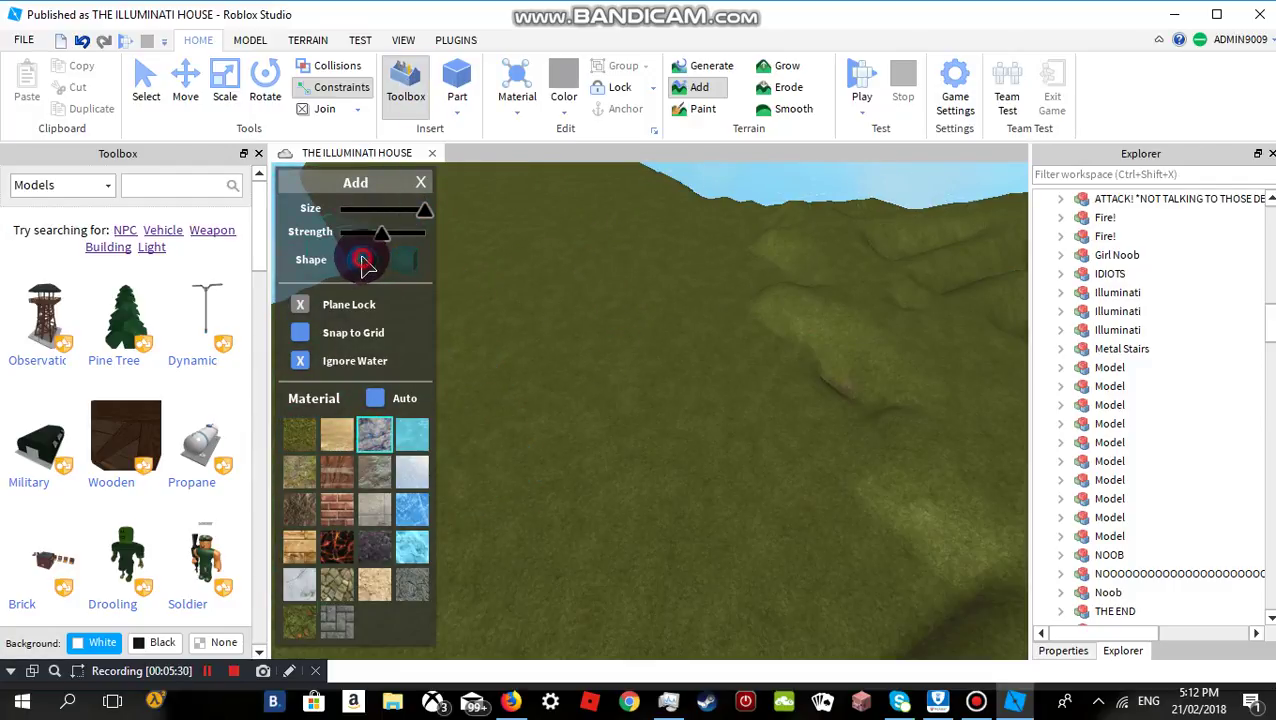
{"action": "left_click", "coordinate": [500, 283]}
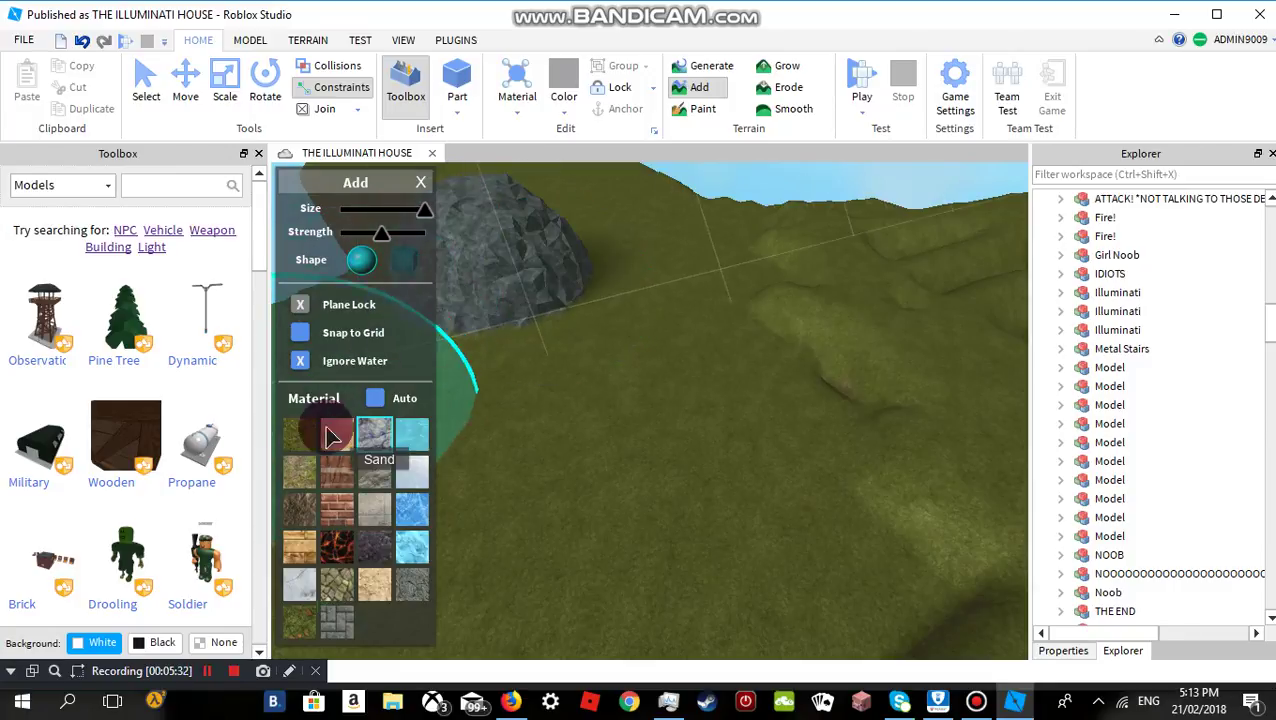
Add a large rounded grass mound near the rock boulder and close the terrain Add tool.
{"action": "right_click_drag", "start_coordinate": [630, 424], "coordinate": [632, 426]}
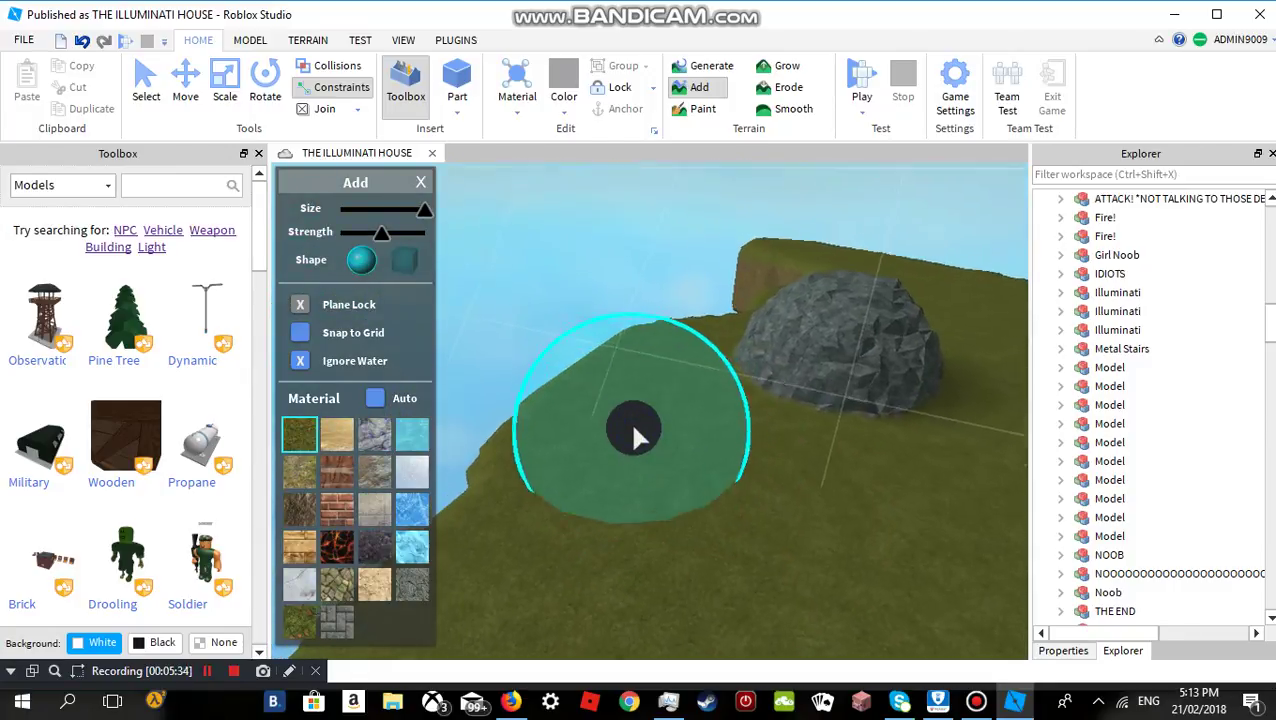
{"action": "left_click", "coordinate": [632, 419]}
{"action": "right_click_drag", "start_coordinate": [774, 522], "coordinate": [777, 521]}
{"action": "key", "text": "w"}
{"action": "left_click", "coordinate": [678, 556]}
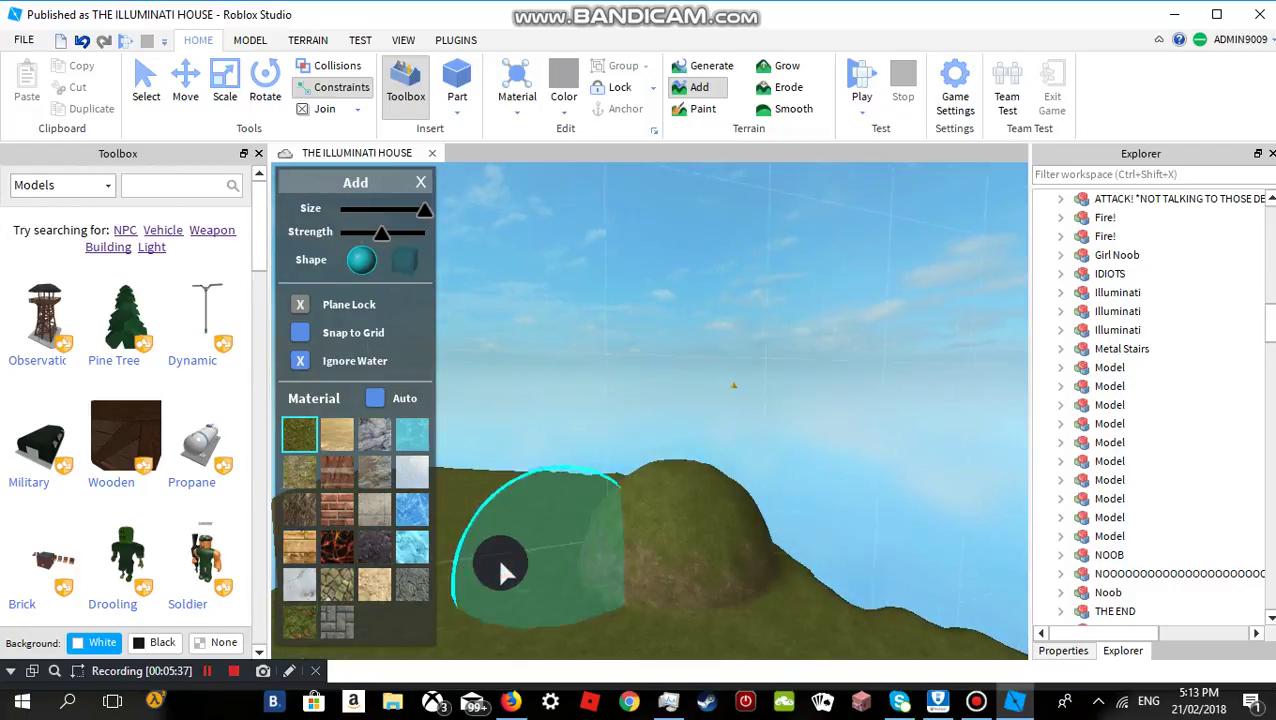
{"action": "left_click", "coordinate": [420, 182]}
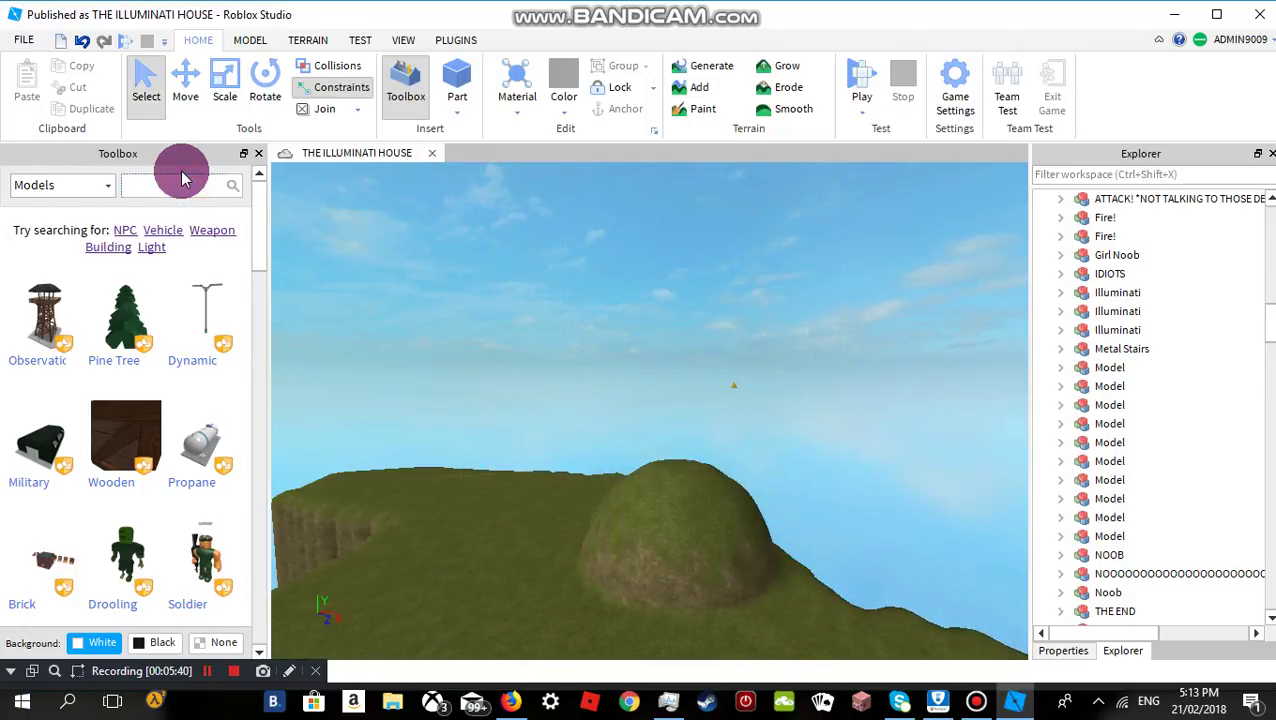
Search the model library for 9009 and place the dark-haired noob character on the grass beside the mound.
{"action": "key", "text": "Return"}
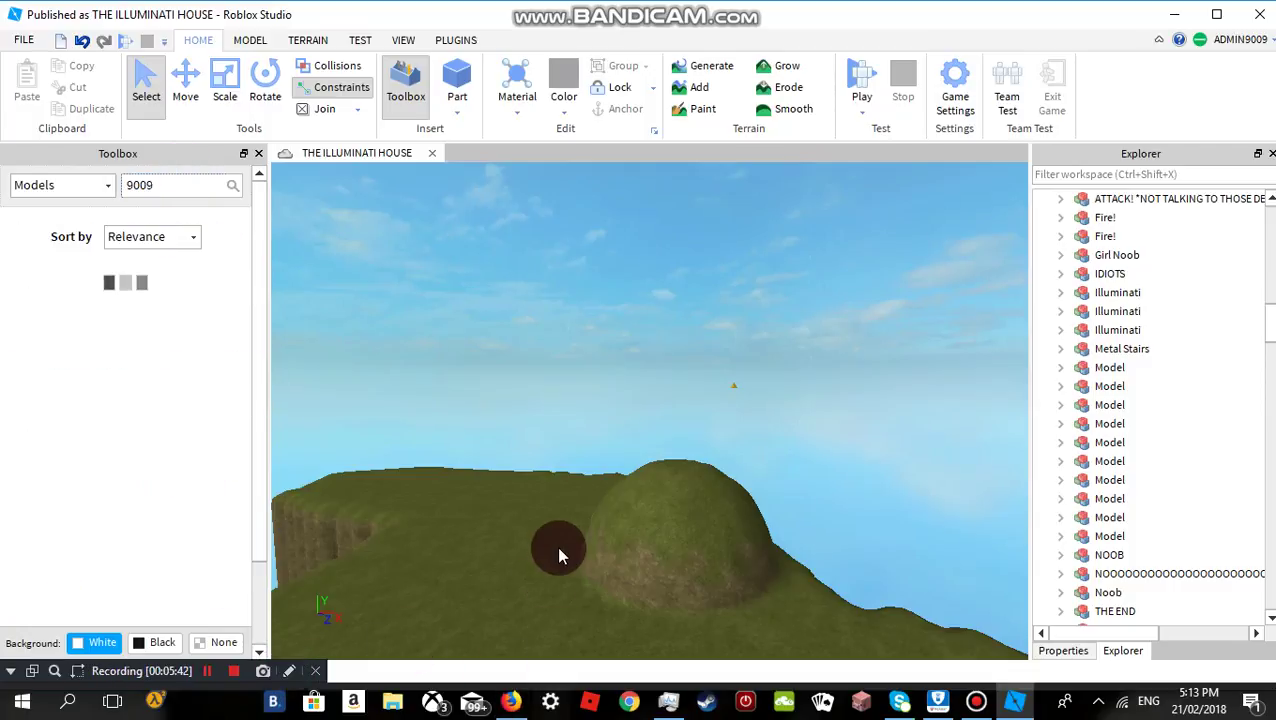
{"action": "type", "text": "W"}
{"action": "right_click_drag", "start_coordinate": [548, 536], "coordinate": [540, 541]}
{"action": "right_click_drag", "start_coordinate": [543, 491], "coordinate": [549, 500]}
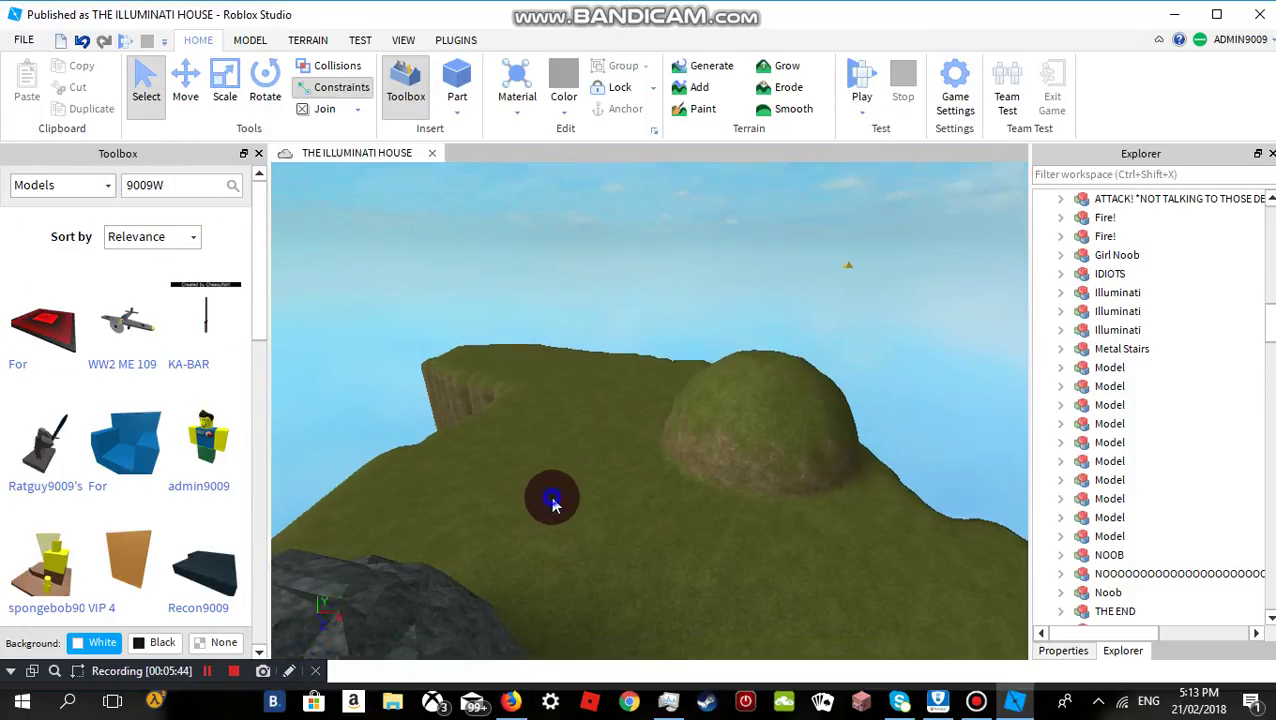
{"action": "key", "text": "w"}
{"action": "left_click", "coordinate": [231, 449]}
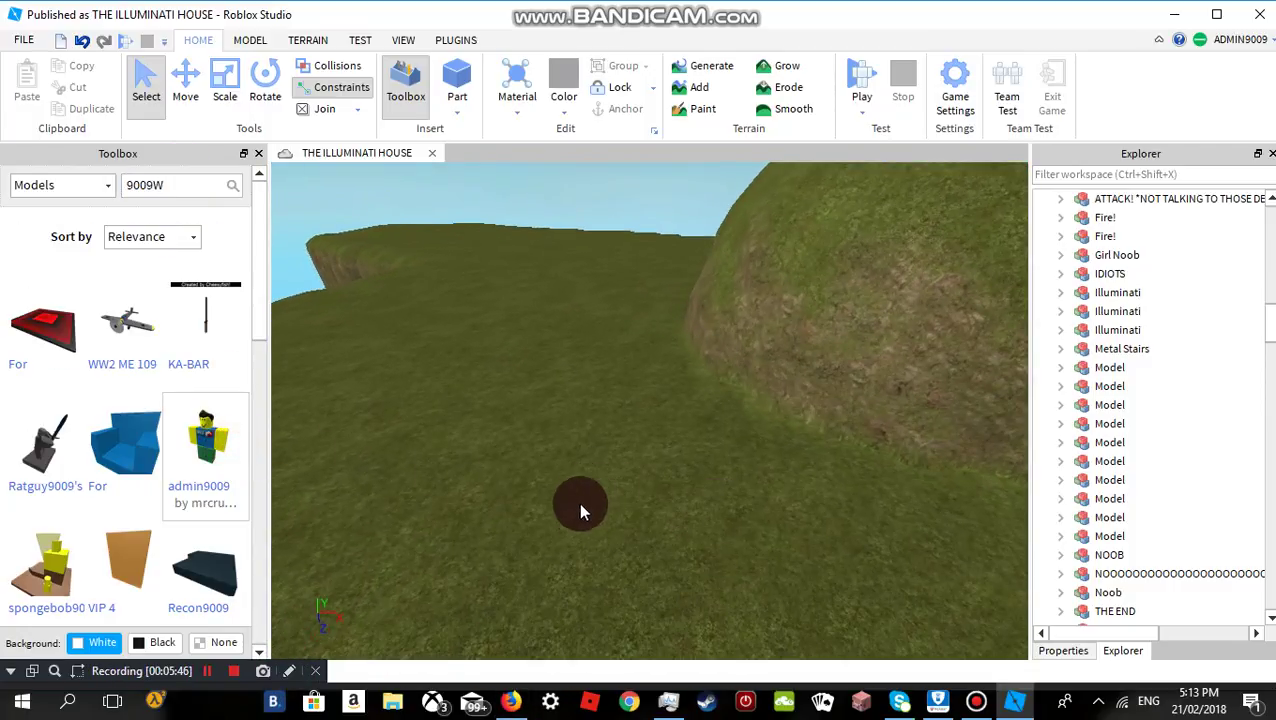
{"action": "left_click_drag", "start_coordinate": [596, 556], "coordinate": [588, 456]}
{"action": "left_click", "coordinate": [629, 498]}
Search the model library for NOOB and place the plain Noob character beside the dark-haired one.
{"action": "left_click_drag", "start_coordinate": [197, 187], "coordinate": [2, 149]}
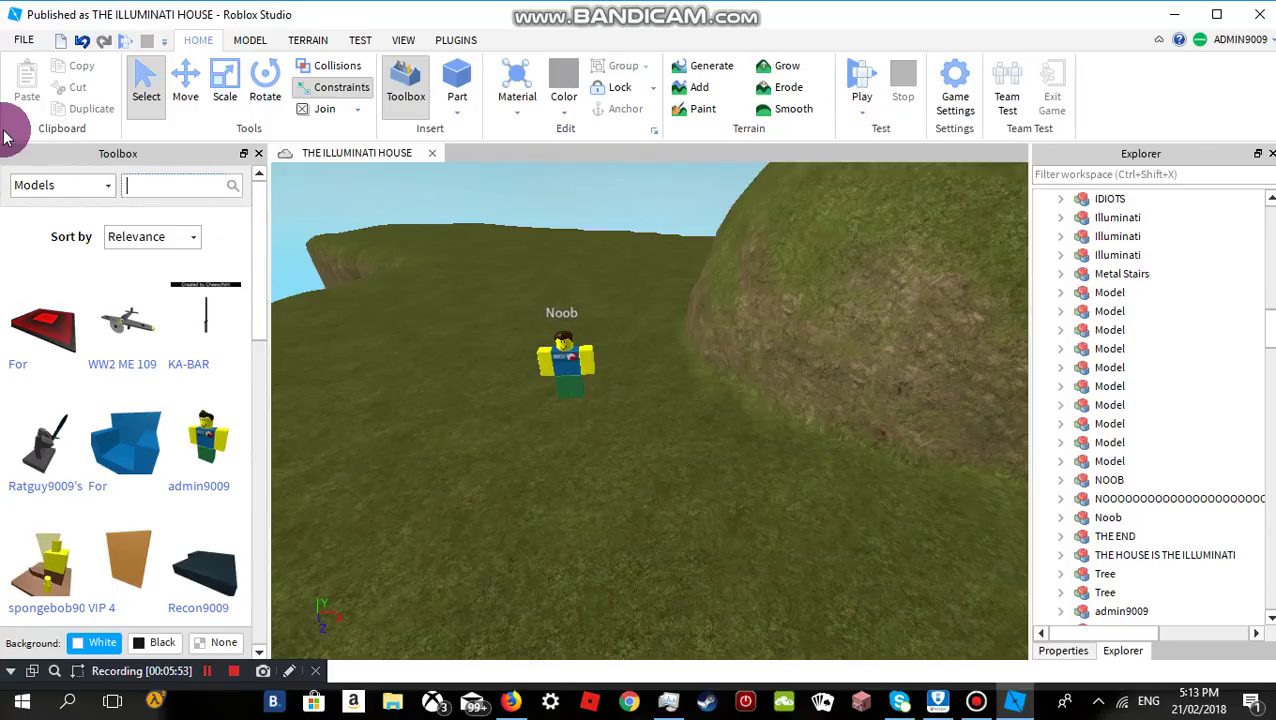
{"action": "type", "text": "NOOB"}
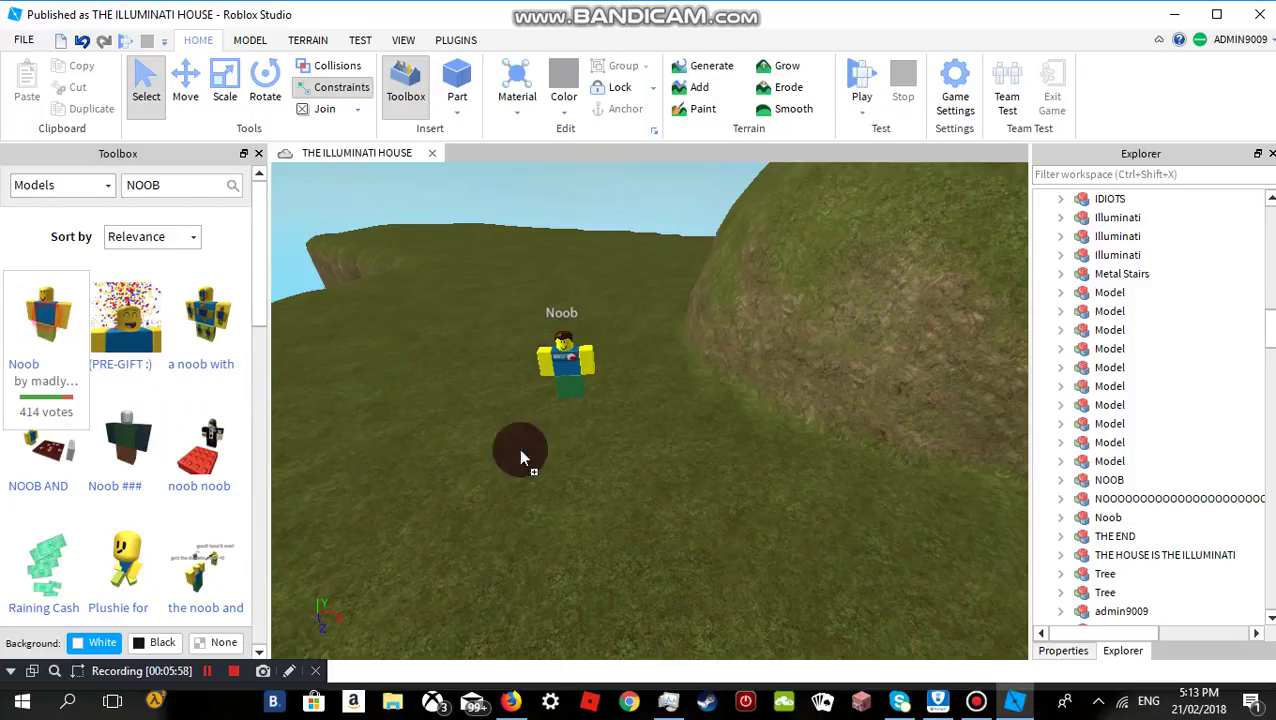
{"action": "left_click_drag", "start_coordinate": [534, 471], "coordinate": [482, 508]}
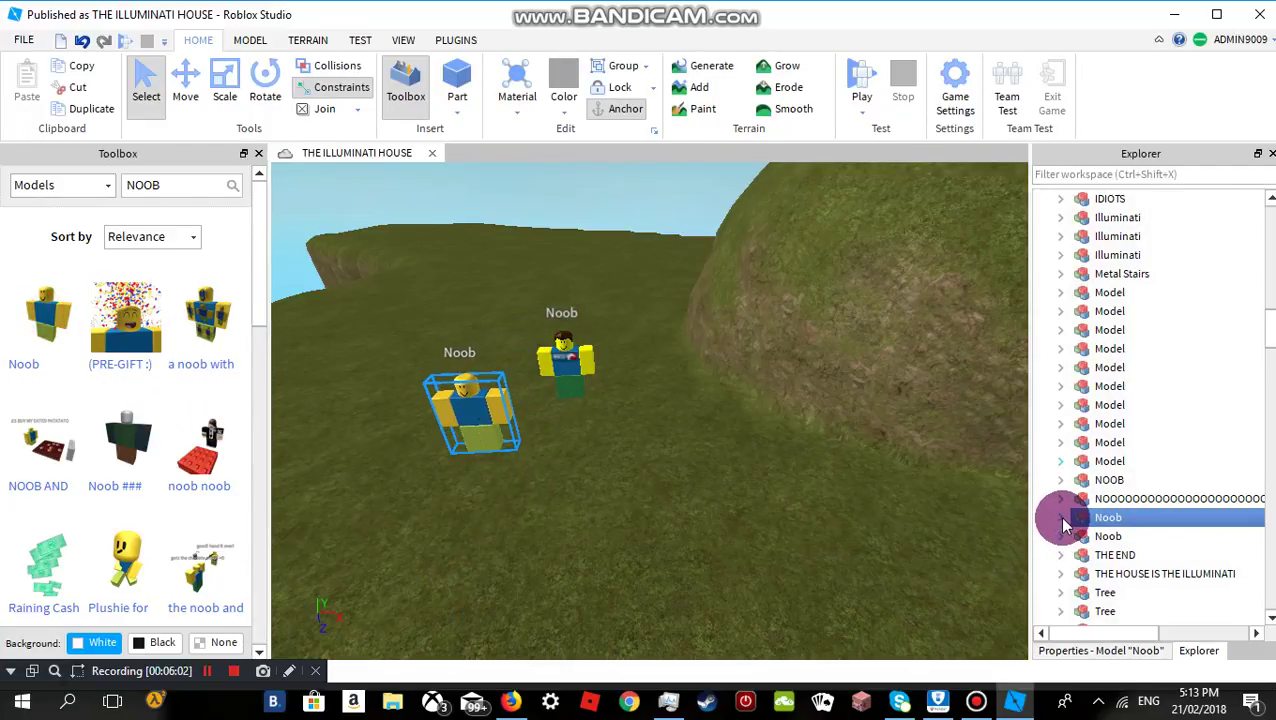
{"action": "left_click", "coordinate": [823, 560]}
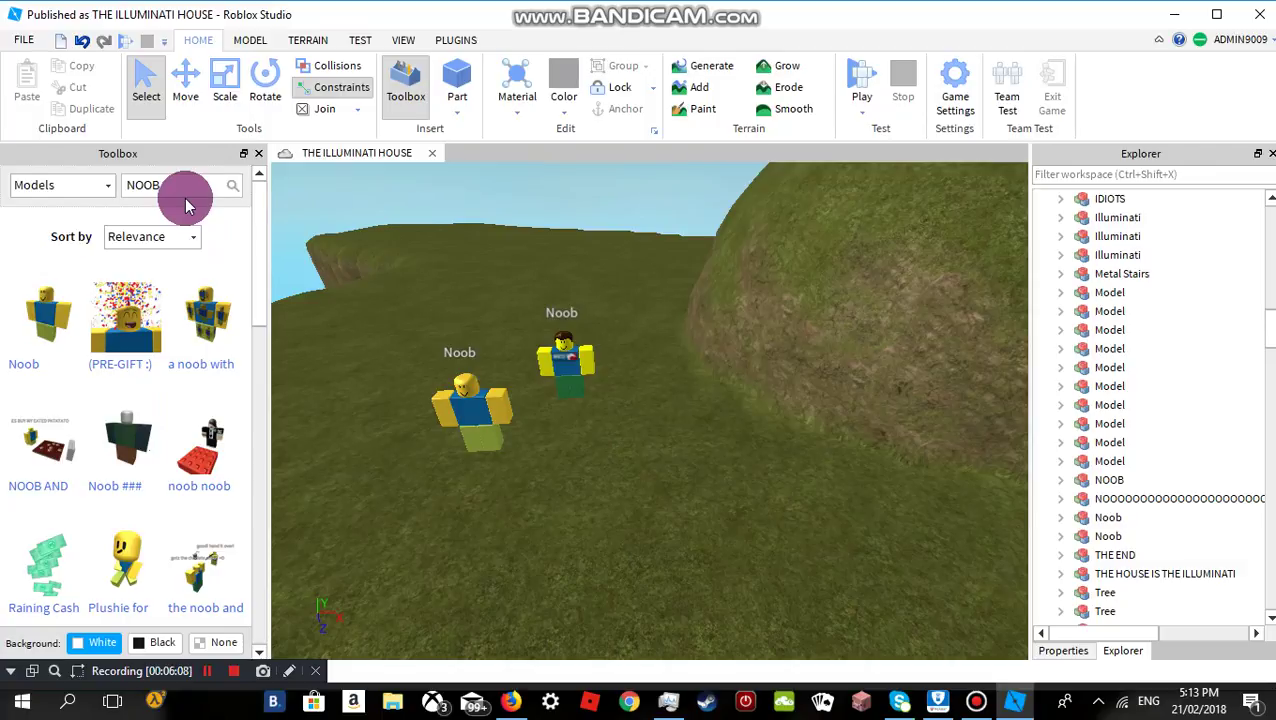
Insert the Noob potato stall model from the search results and position it on the open grass.
{"action": "left_click_drag", "start_coordinate": [185, 189], "coordinate": [2, 188]}
{"action": "left_click", "coordinate": [418, 487]}
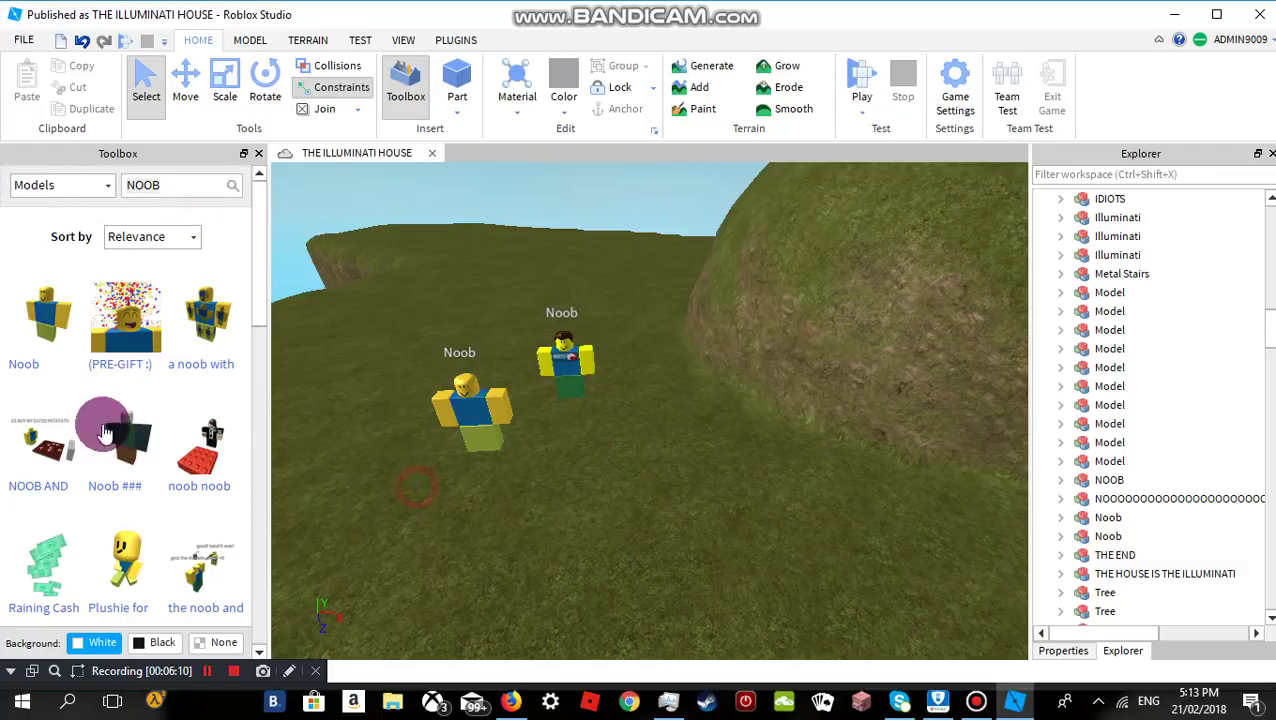
{"action": "left_click_drag", "start_coordinate": [105, 432], "coordinate": [483, 277]}
{"action": "left_click", "coordinate": [703, 439]}
{"action": "key", "text": "w"}
{"action": "right_click_drag", "start_coordinate": [703, 439], "coordinate": [703, 438]}
{"action": "key", "text": "w"}
{"action": "left_click_drag", "start_coordinate": [721, 441], "coordinate": [773, 491]}
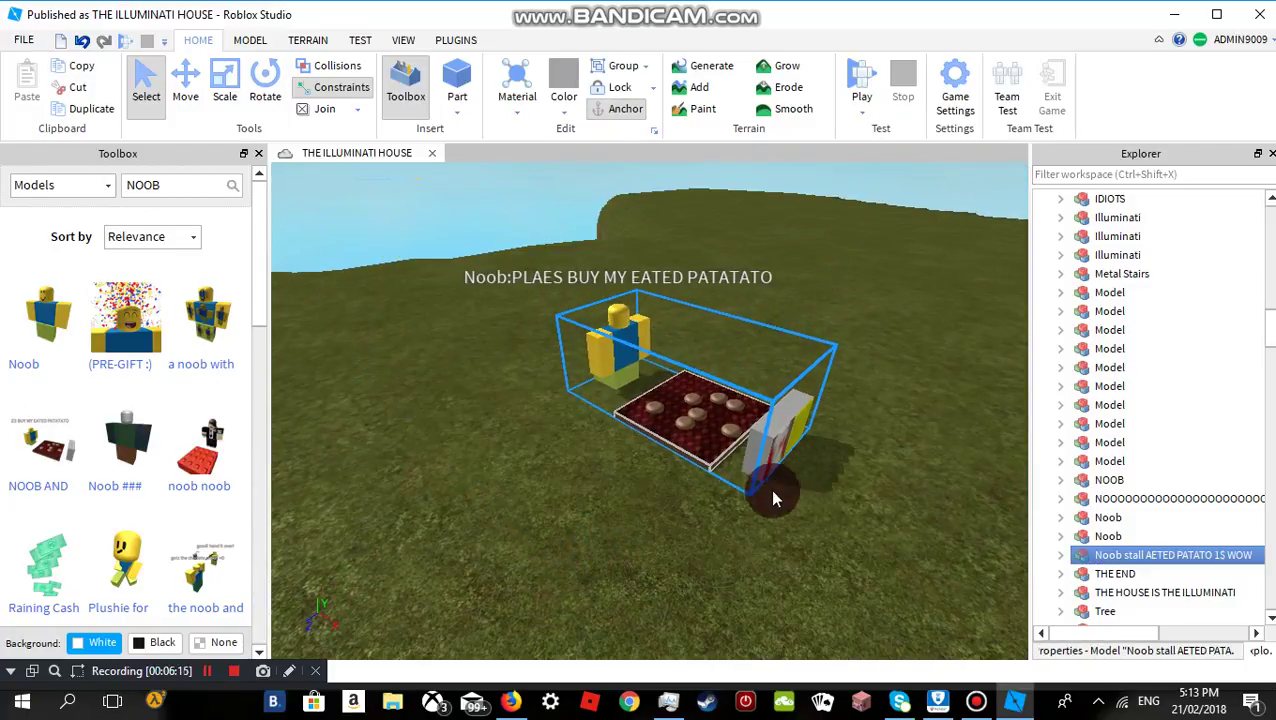
{"action": "left_click", "coordinate": [710, 537]}
{"action": "key", "text": "w"}
{"action": "right_click_drag", "start_coordinate": [710, 537], "coordinate": [729, 528]}
{"action": "key", "text": "s"}
{"action": "key", "text": "w"}
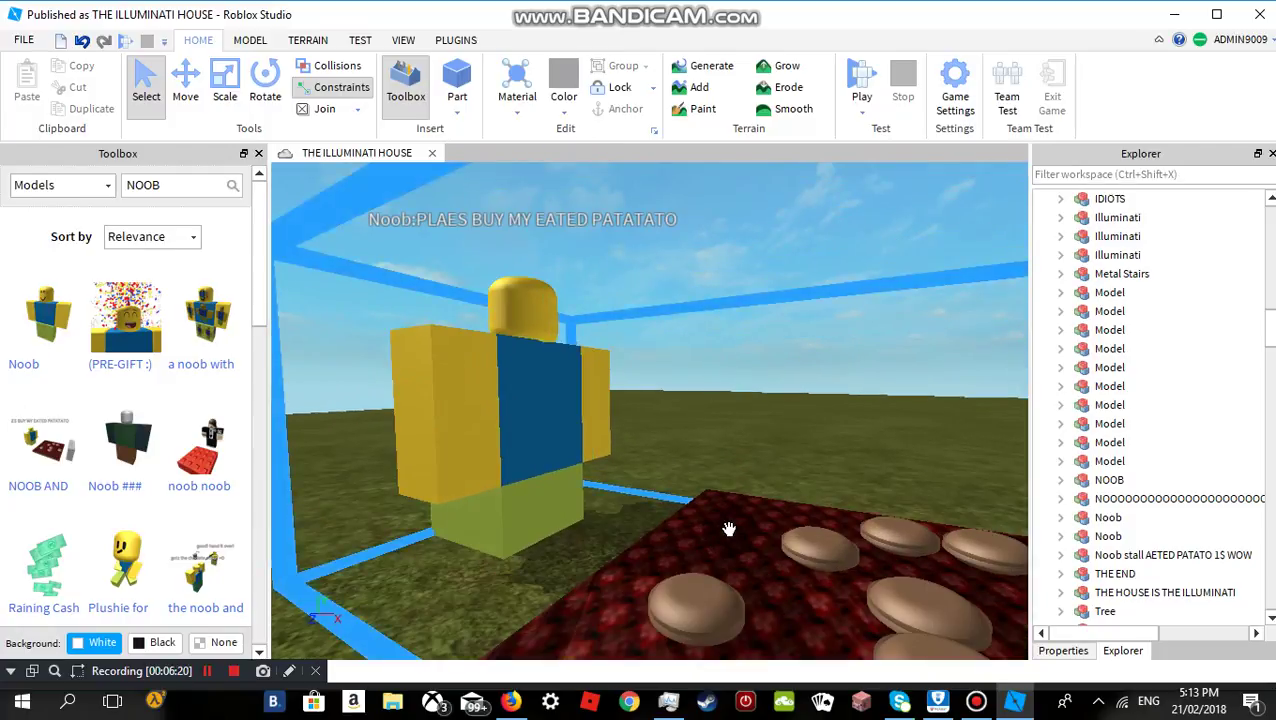
{"action": "left_click", "coordinate": [332, 371]}
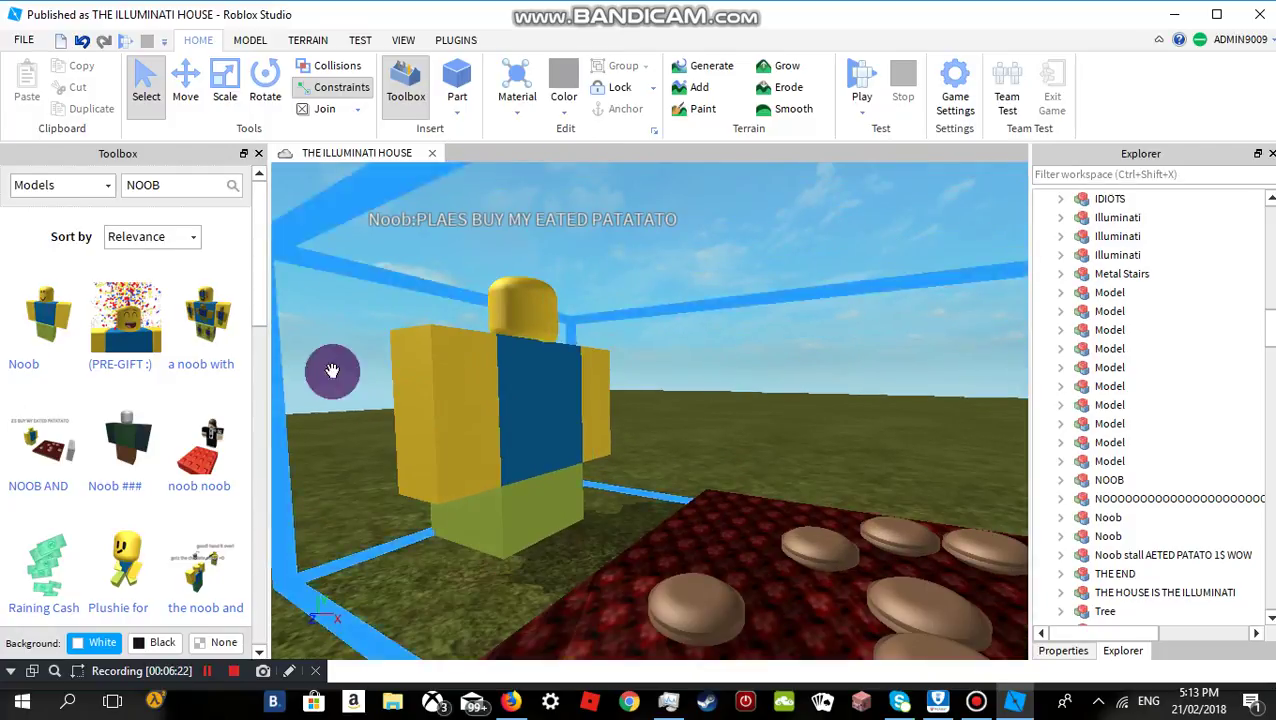
Search the model library for GIRL NOOB.
{"action": "left_click", "coordinate": [170, 186]}
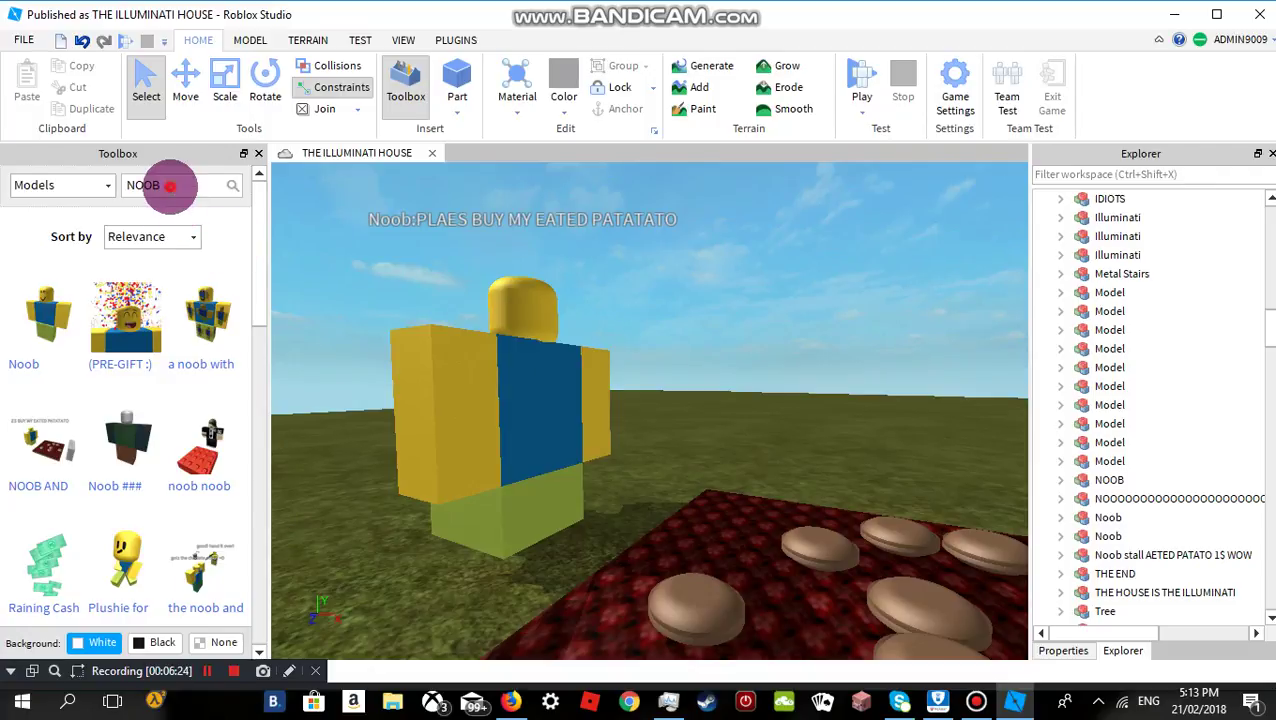
{"action": "left_click_drag", "start_coordinate": [170, 186], "coordinate": [0, 129]}
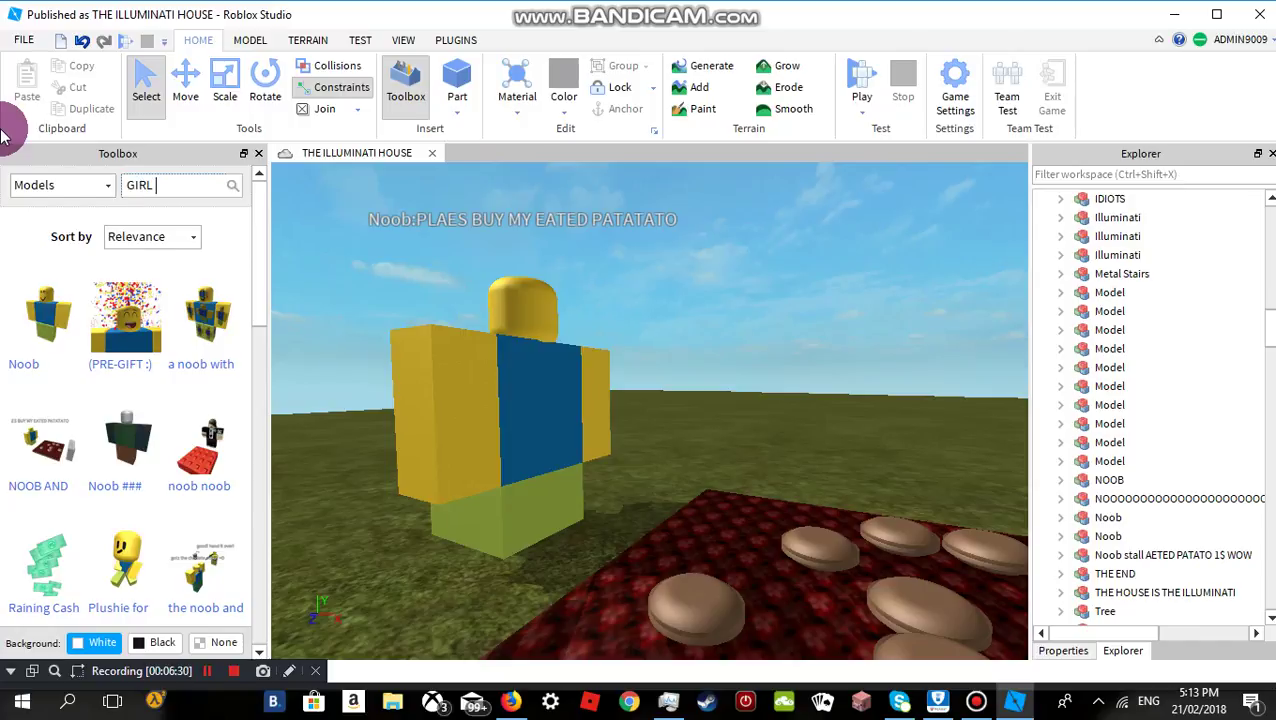
{"action": "key", "text": "Return"}
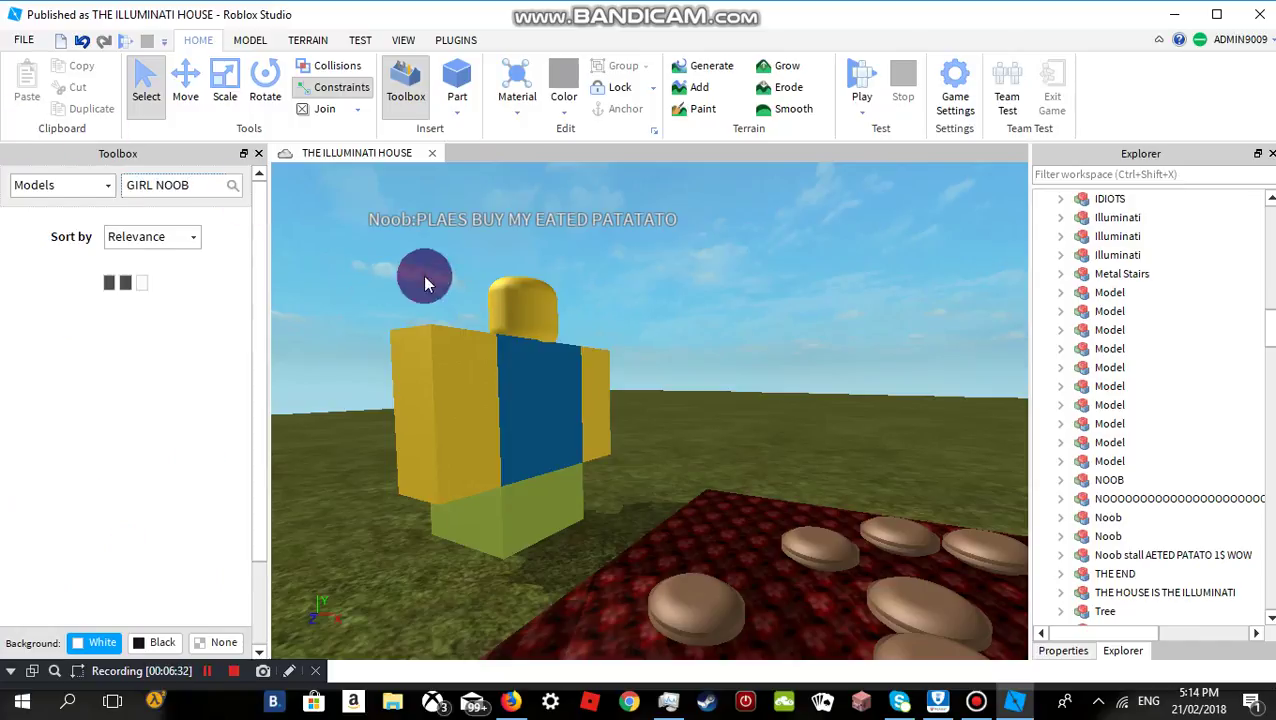
Move the plain Noob and the dark-haired Noob side by side on the open grass beside the mound.
{"action": "mouse_move", "coordinate": [652, 296]}
{"action": "right_mouse_down"}
{"action": "mouse_move", "coordinate": [641, 336]}
{"action": "mouse_move", "coordinate": [653, 297]}
{"action": "right_mouse_up"}
{"action": "scroll", "coordinate": [653, 295], "scroll_direction": "down", "scroll_amount": 10}
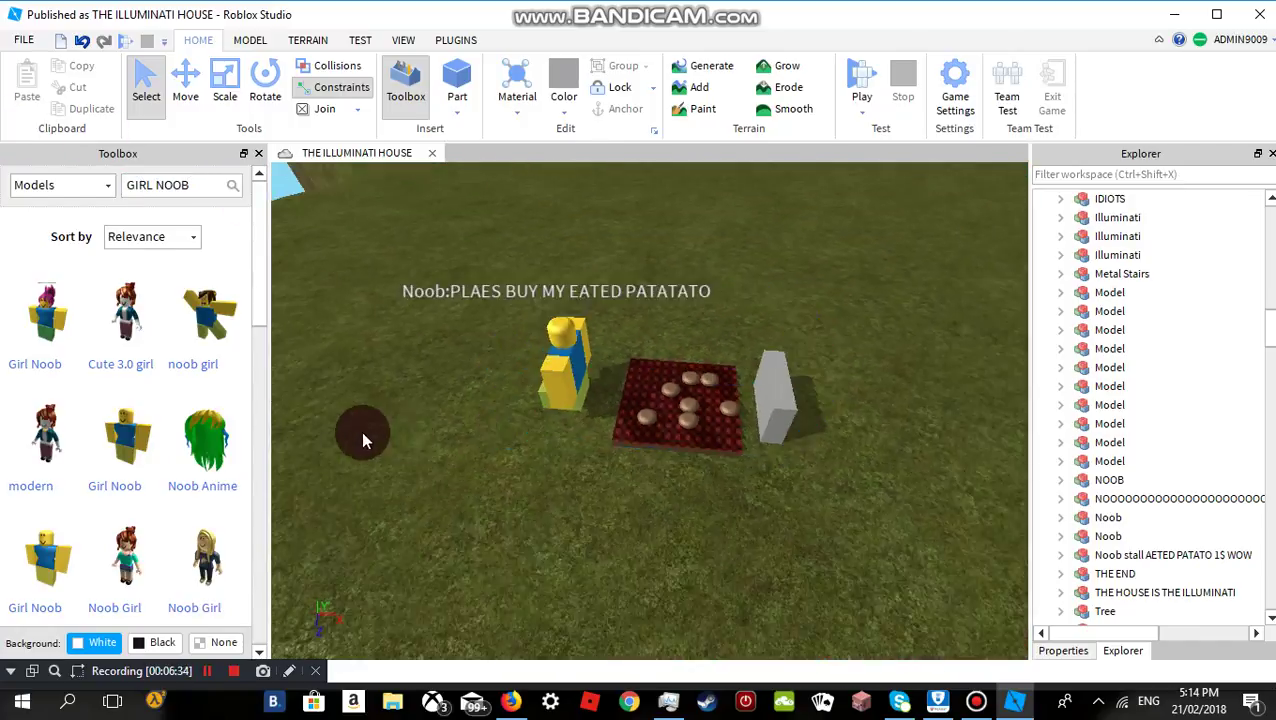
{"action": "key", "text": "s"}
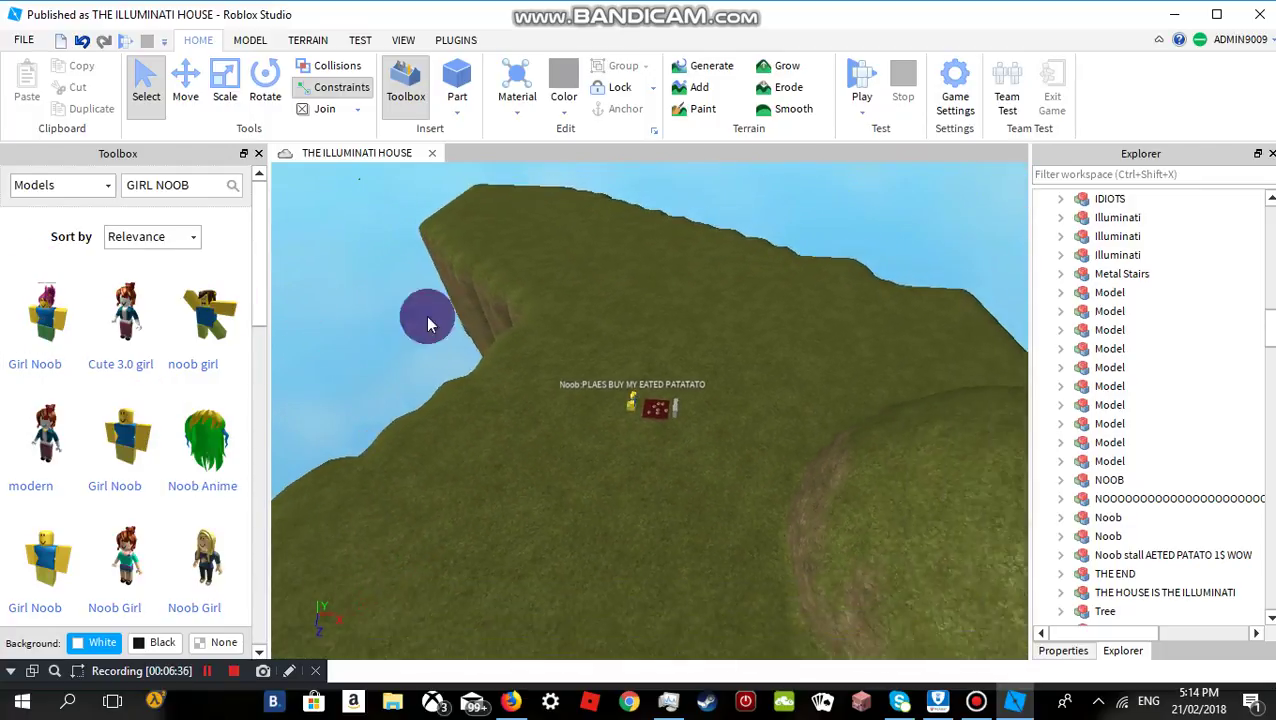
{"action": "right_click_drag", "start_coordinate": [567, 493], "coordinate": [566, 491]}
{"action": "key", "text": "w"}
{"action": "key", "text": "d"}
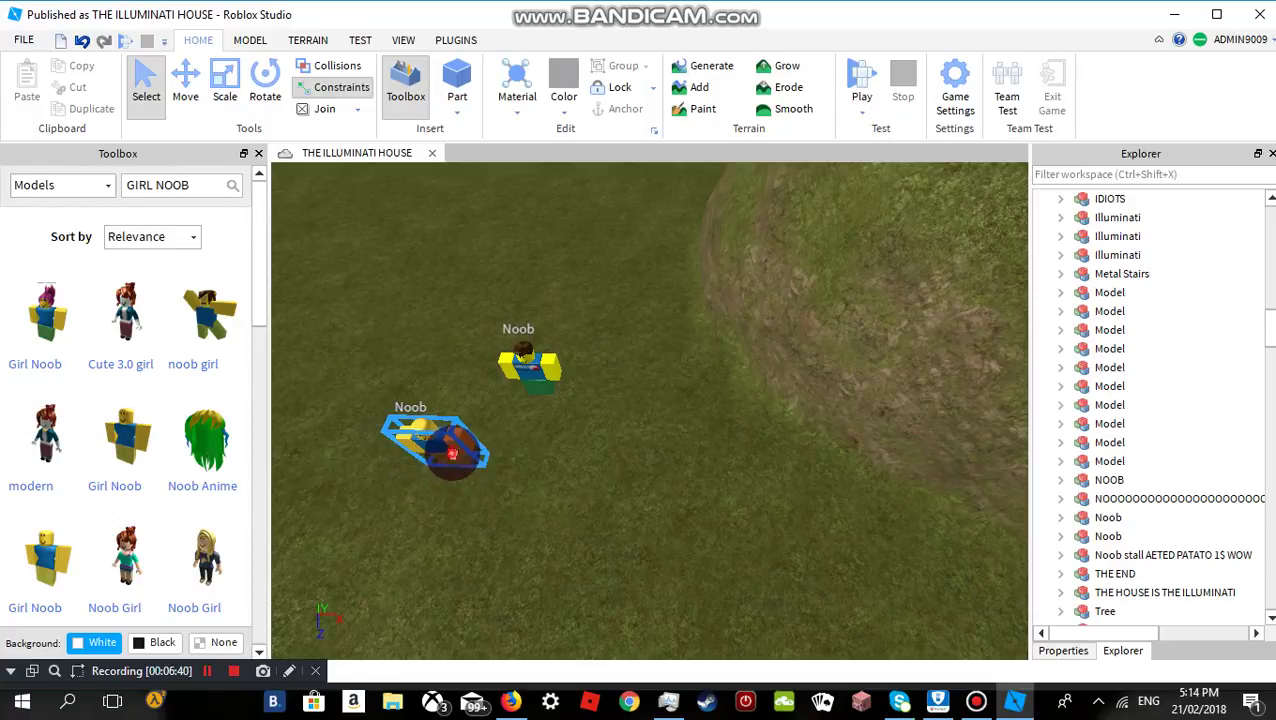
{"action": "left_click_drag", "start_coordinate": [452, 453], "coordinate": [511, 479]}
{"action": "left_click_drag", "start_coordinate": [537, 371], "coordinate": [597, 477]}
{"action": "left_click", "coordinate": [657, 486]}
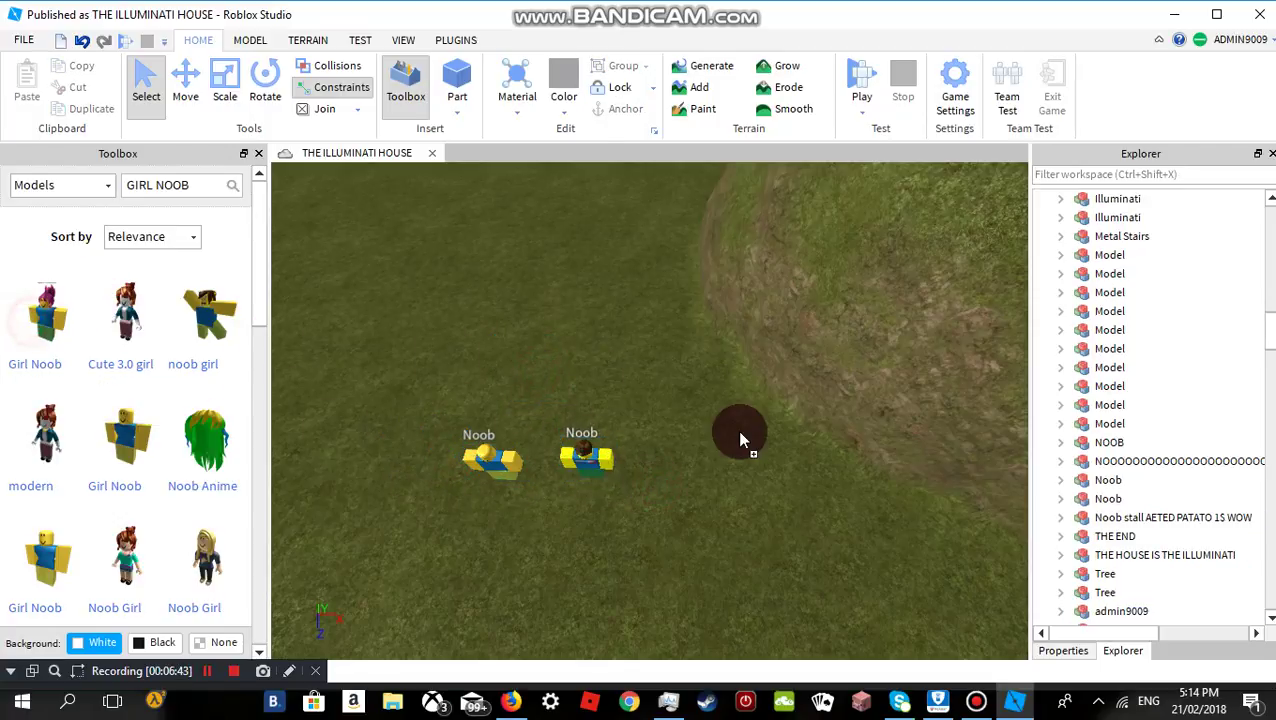
Place the pink-haired Girl Noob beside the two Noobs and rename it WOW THIS IS THE WHOLE CITY.
{"action": "left_click_drag", "start_coordinate": [740, 433], "coordinate": [672, 512]}
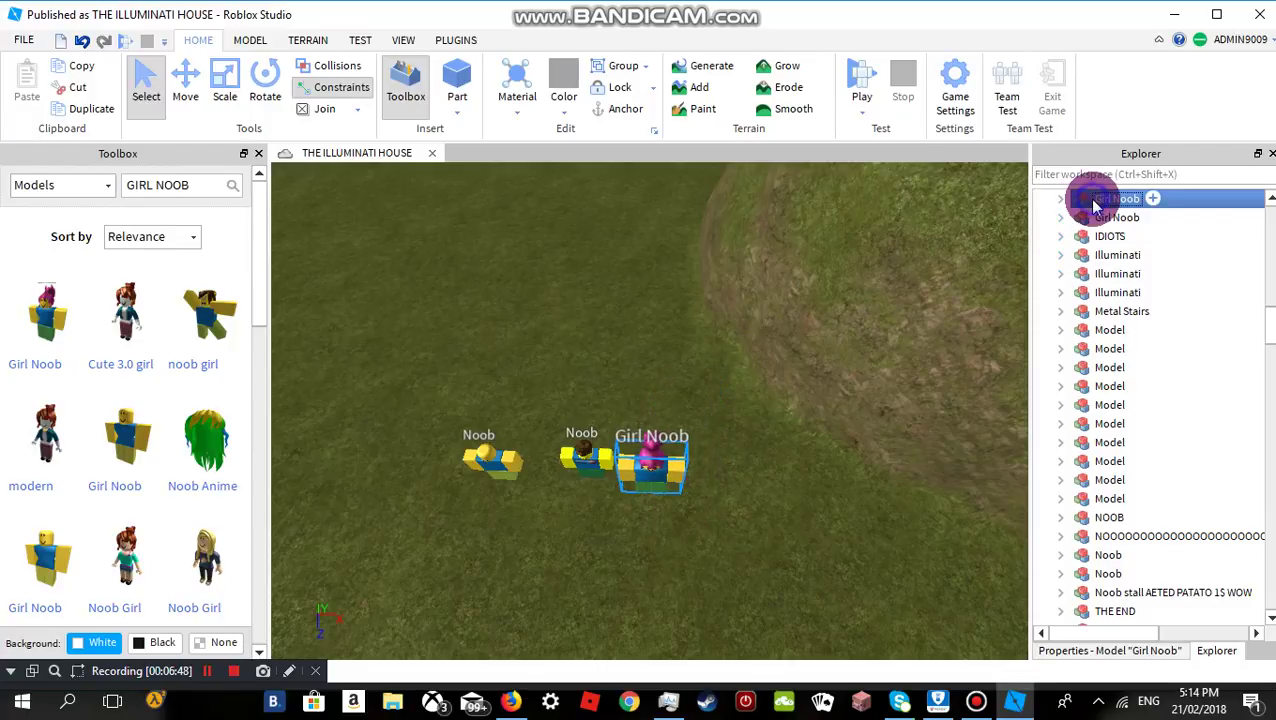
{"action": "right_click", "coordinate": [1095, 205]}
{"action": "left_click", "coordinate": [1086, 316]}
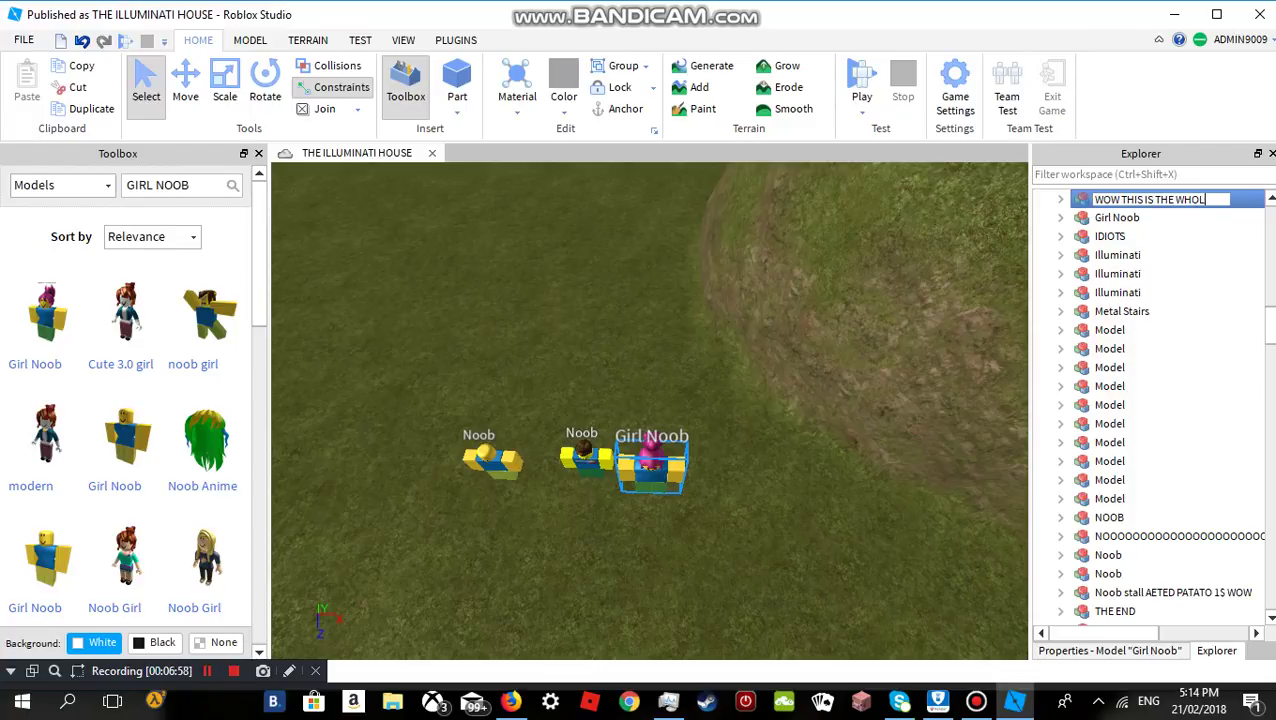
{"action": "type", "text": "Y"}
{"action": "key", "text": "Return"}
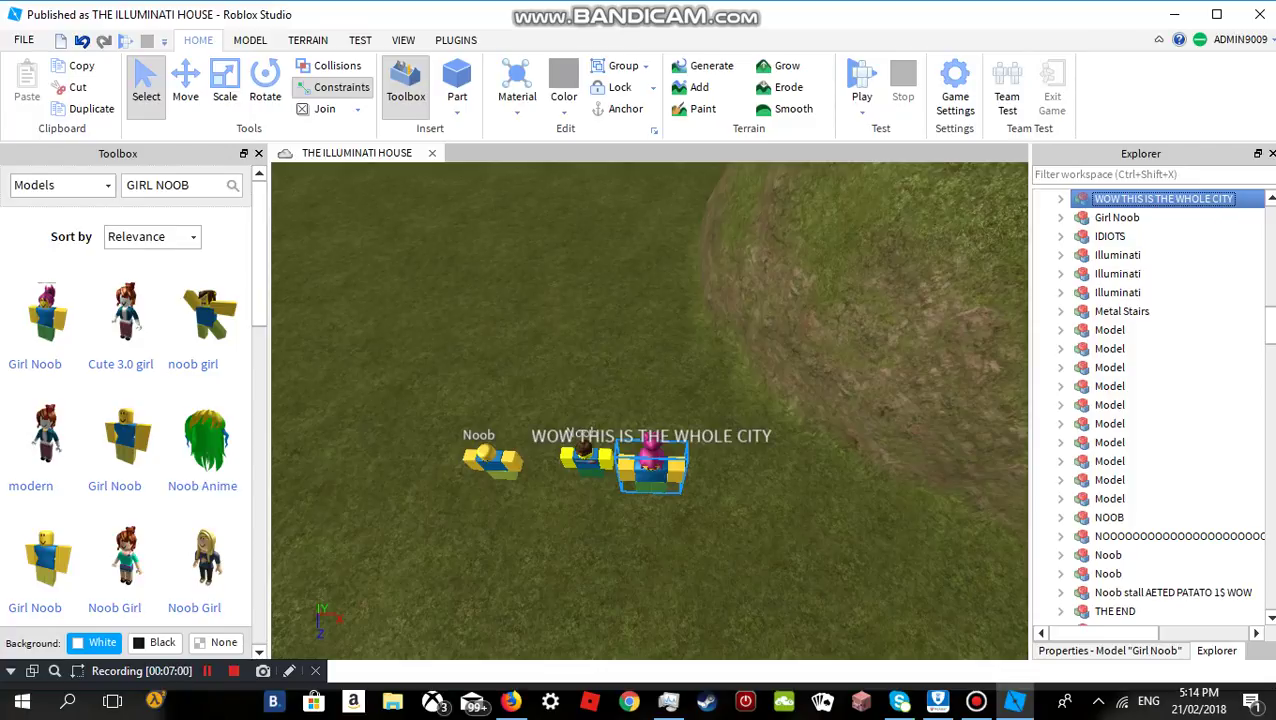
Rotate the plain Noob and the dark-haired Noob together so they face the opposite direction.
{"action": "left_click", "coordinate": [598, 458]}
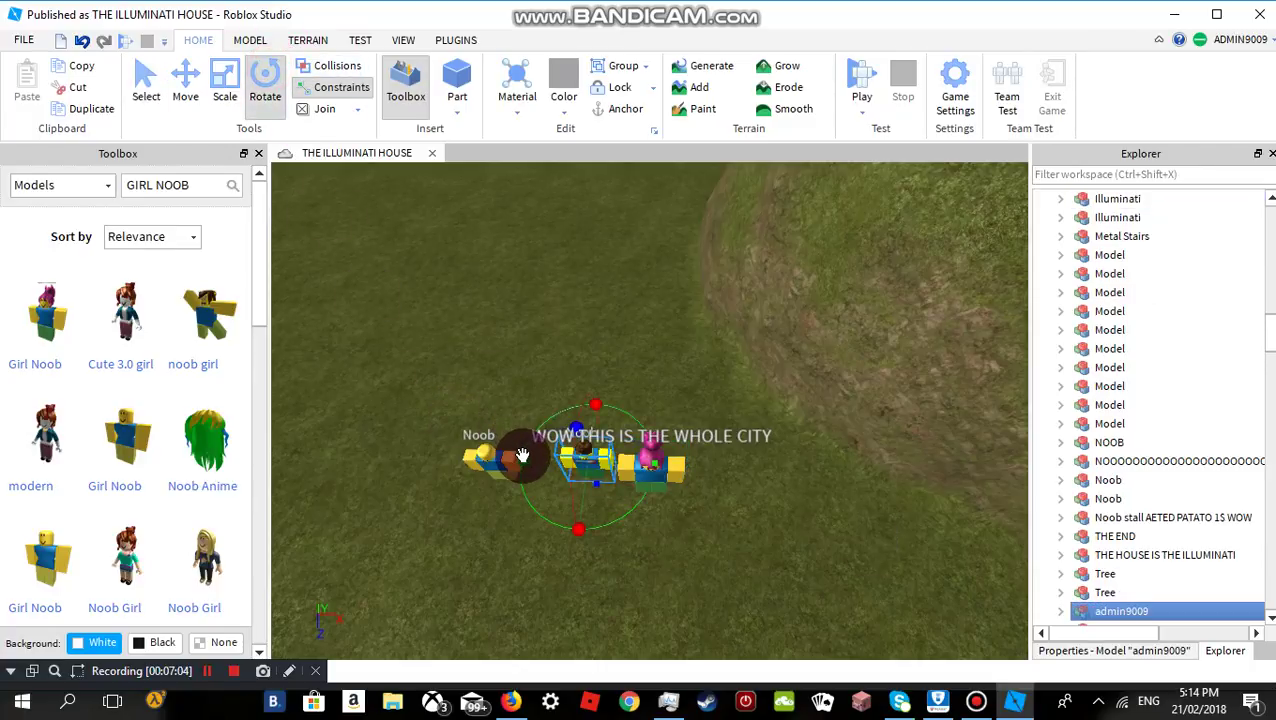
{"action": "left_click_drag", "start_coordinate": [531, 449], "coordinate": [523, 448]}
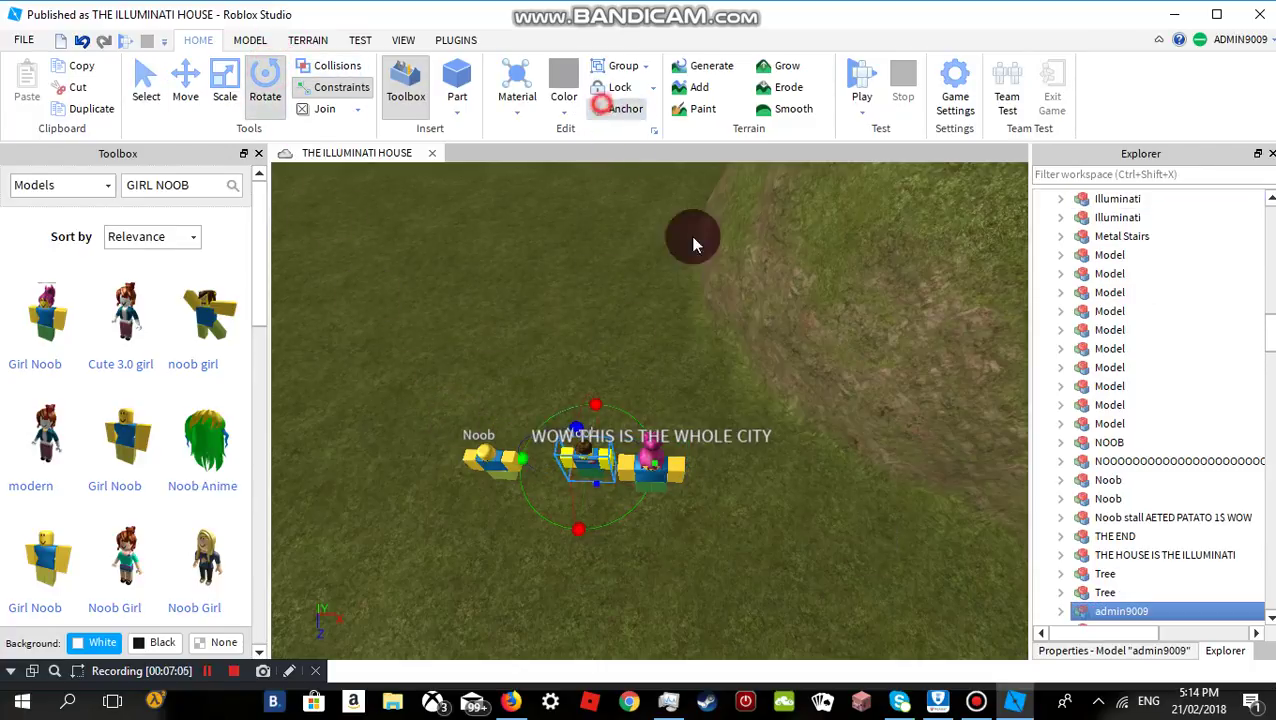
{"action": "left_click_drag", "start_coordinate": [766, 386], "coordinate": [428, 541]}
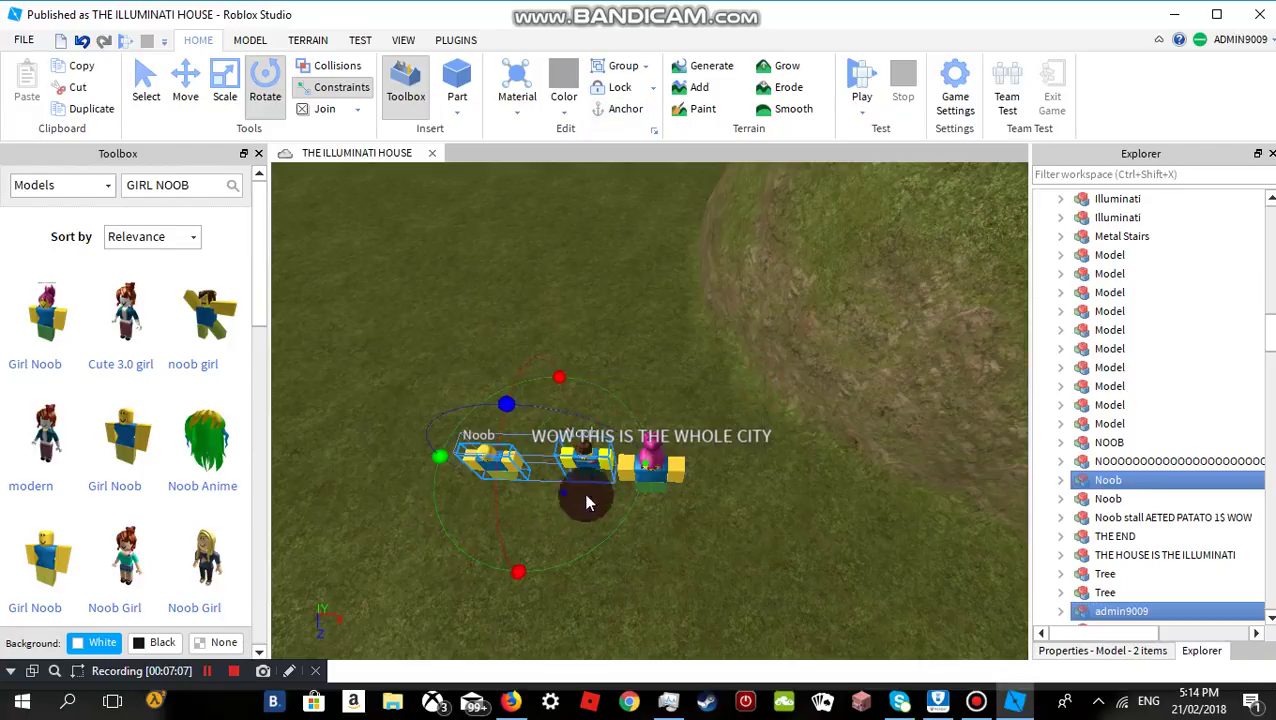
{"action": "left_click_drag", "start_coordinate": [442, 459], "coordinate": [534, 345]}
{"action": "left_click_drag", "start_coordinate": [418, 462], "coordinate": [702, 438]}
{"action": "left_click", "coordinate": [701, 437]}
Turn the pink-haired Girl Noob around to face the same way as the two Noobs, in line with them.
{"action": "left_click", "coordinate": [672, 463]}
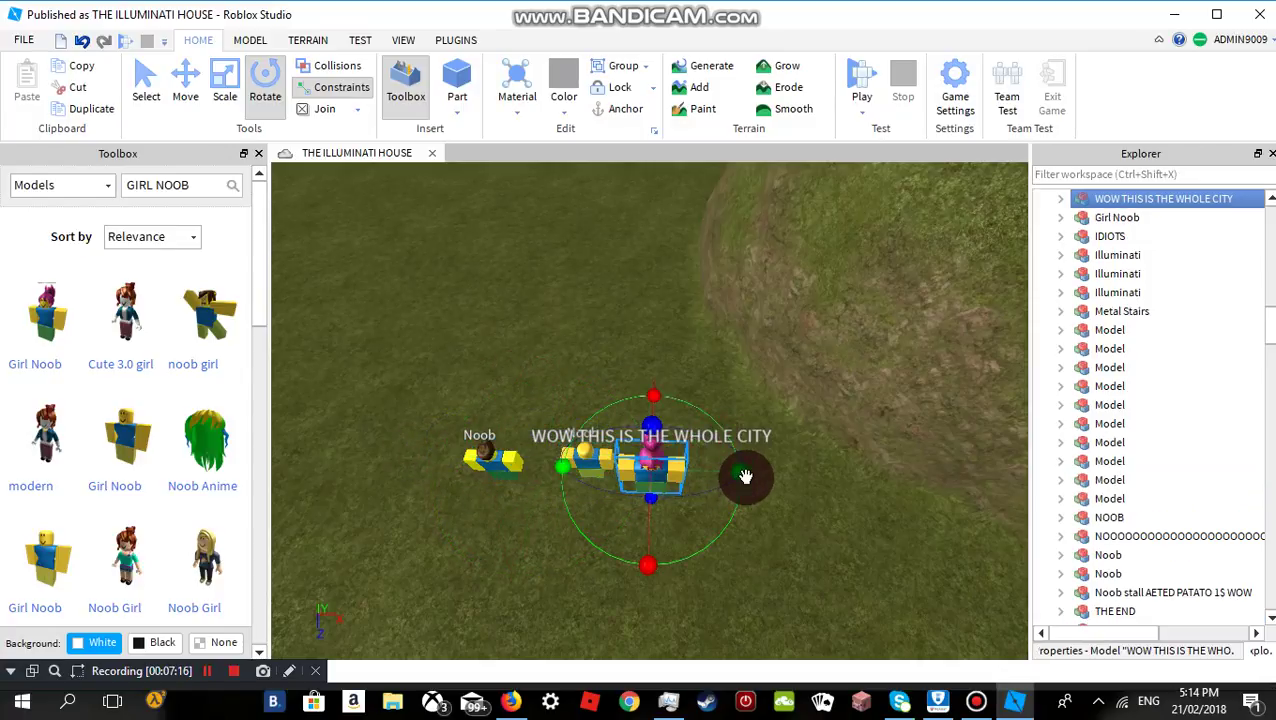
{"action": "left_click_drag", "start_coordinate": [745, 476], "coordinate": [869, 453]}
{"action": "left_click", "coordinate": [870, 442]}
{"action": "key", "text": "w"}
{"action": "right_click_drag", "start_coordinate": [870, 440], "coordinate": [634, 430]}
{"action": "left_click_drag", "start_coordinate": [303, 349], "coordinate": [438, 532]}
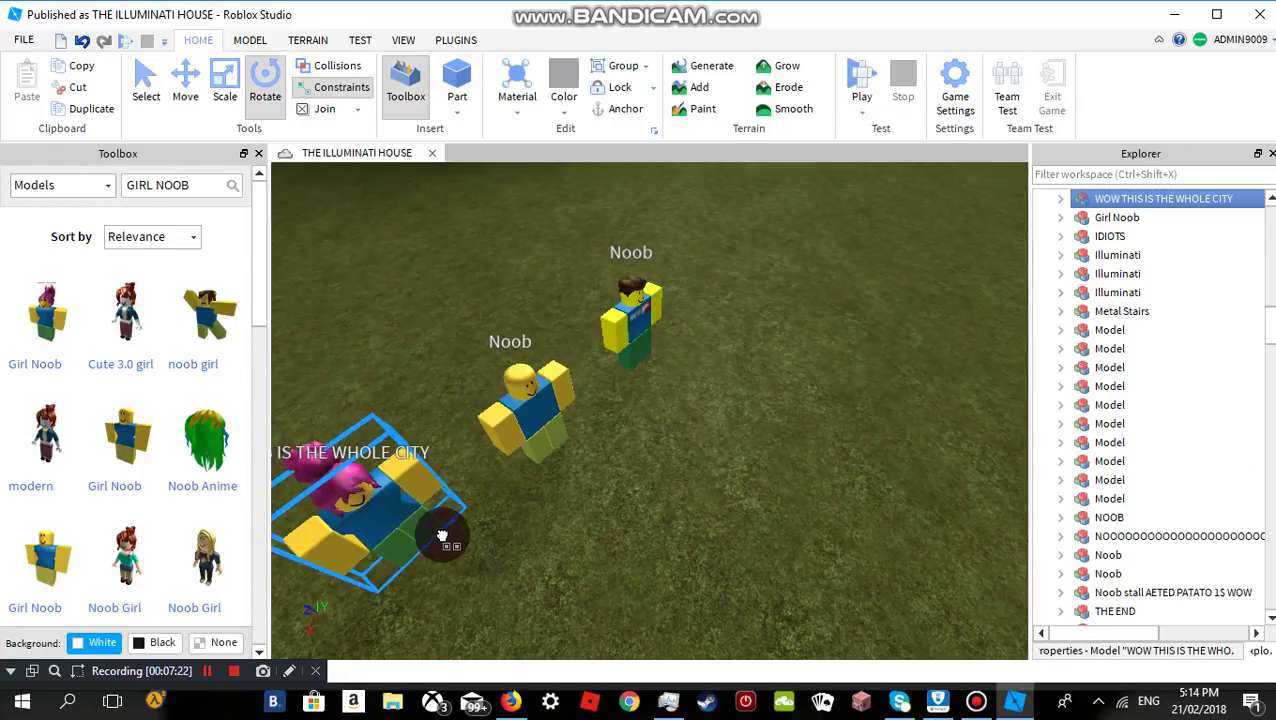
{"action": "left_click", "coordinate": [628, 556]}
Search the model library for NOOB ARMY and insert the Army of model with armed noobs onto the grass.
{"action": "right_click_drag", "start_coordinate": [779, 381], "coordinate": [779, 381]}
{"action": "scroll", "coordinate": [779, 381], "scroll_direction": "up", "scroll_amount": 3}
{"action": "left_click_drag", "start_coordinate": [752, 376], "coordinate": [524, 386]}
{"action": "left_click", "coordinate": [584, 467]}
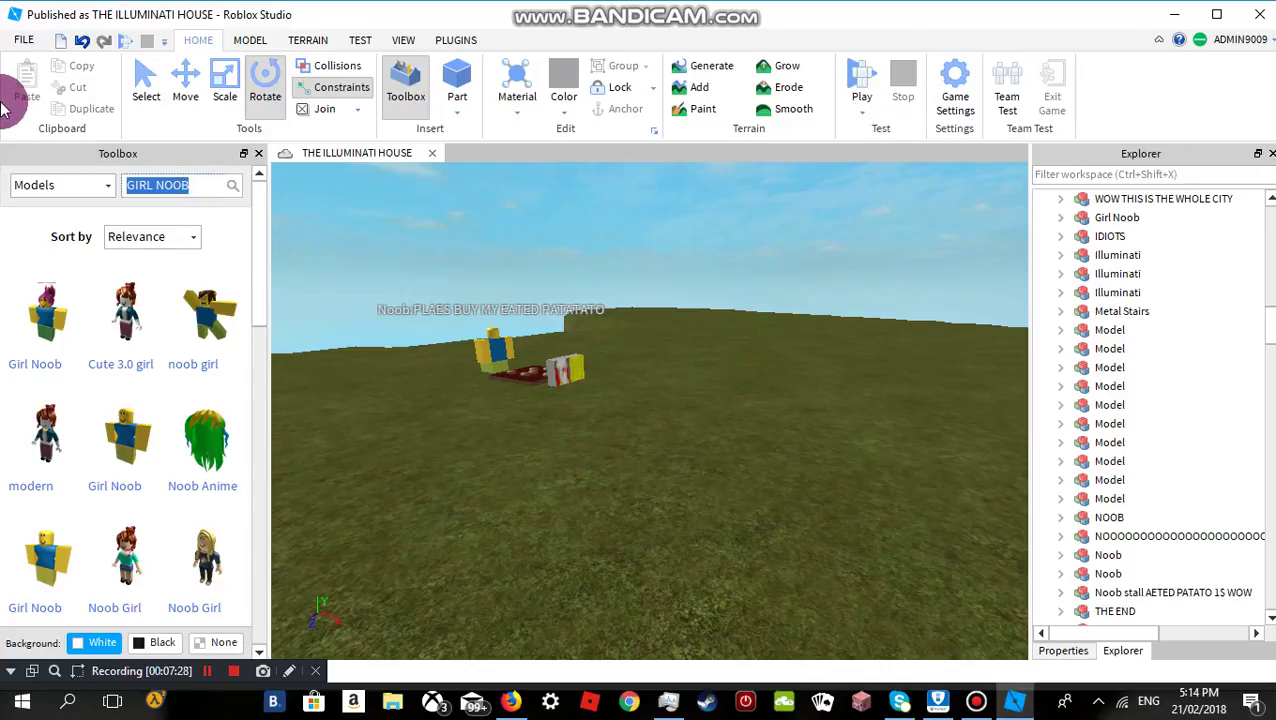
{"action": "type", "text": "NOOB ARMY"}
{"action": "key", "text": "Return"}
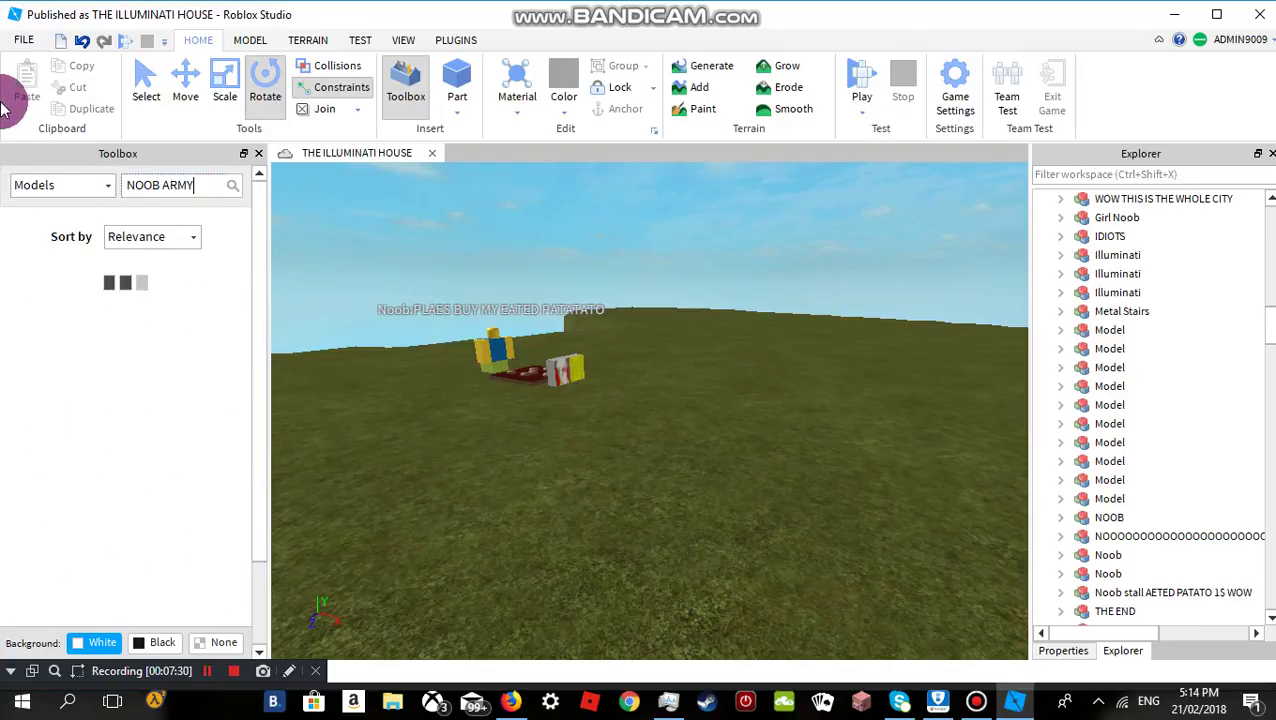
{"action": "right_click_drag", "start_coordinate": [637, 392], "coordinate": [637, 393]}
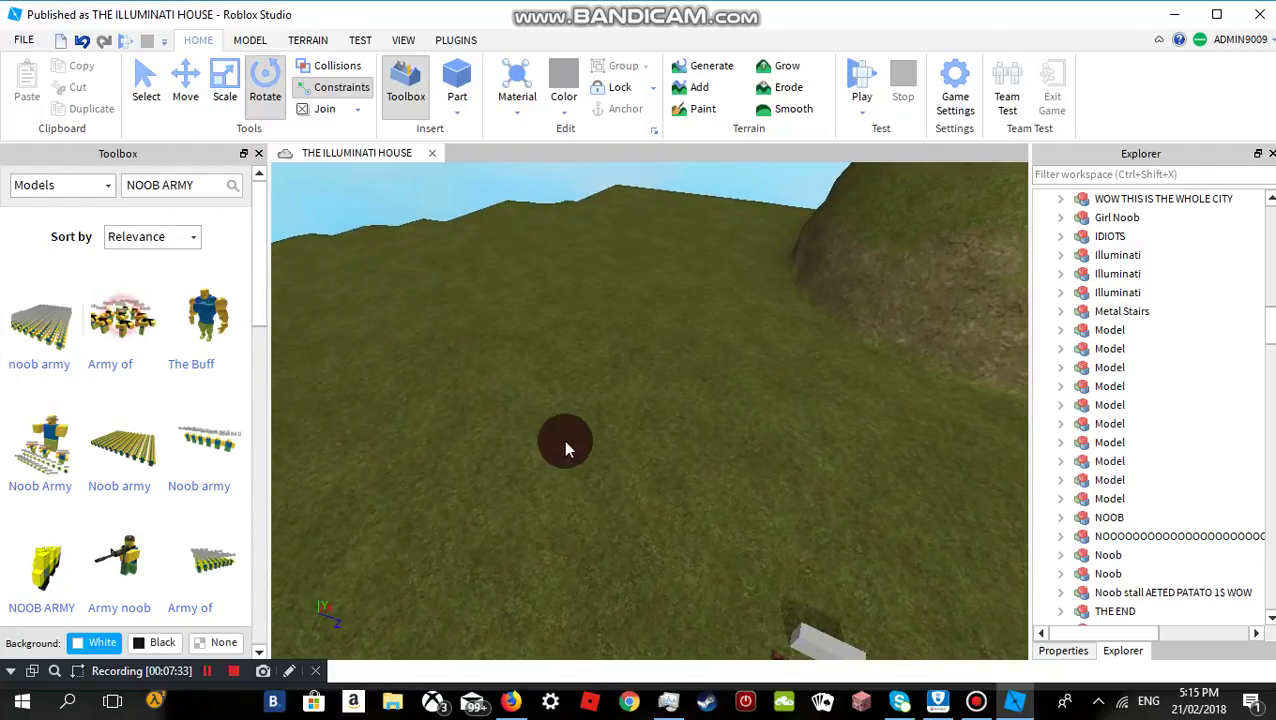
{"action": "left_click_drag", "start_coordinate": [562, 341], "coordinate": [886, 396]}
{"action": "left_click", "coordinate": [270, 94]}
{"action": "left_click", "coordinate": [786, 563]}
Move one armed noob out of the army to the grass beside the rock boulder.
{"action": "left_click_drag", "start_coordinate": [760, 410], "coordinate": [806, 495]}
{"action": "right_click_drag", "start_coordinate": [806, 495], "coordinate": [806, 495]}
{"action": "left_click_drag", "start_coordinate": [806, 495], "coordinate": [806, 495]}
{"action": "right_click_drag", "start_coordinate": [806, 495], "coordinate": [806, 495]}
{"action": "left_click_drag", "start_coordinate": [806, 495], "coordinate": [776, 425]}
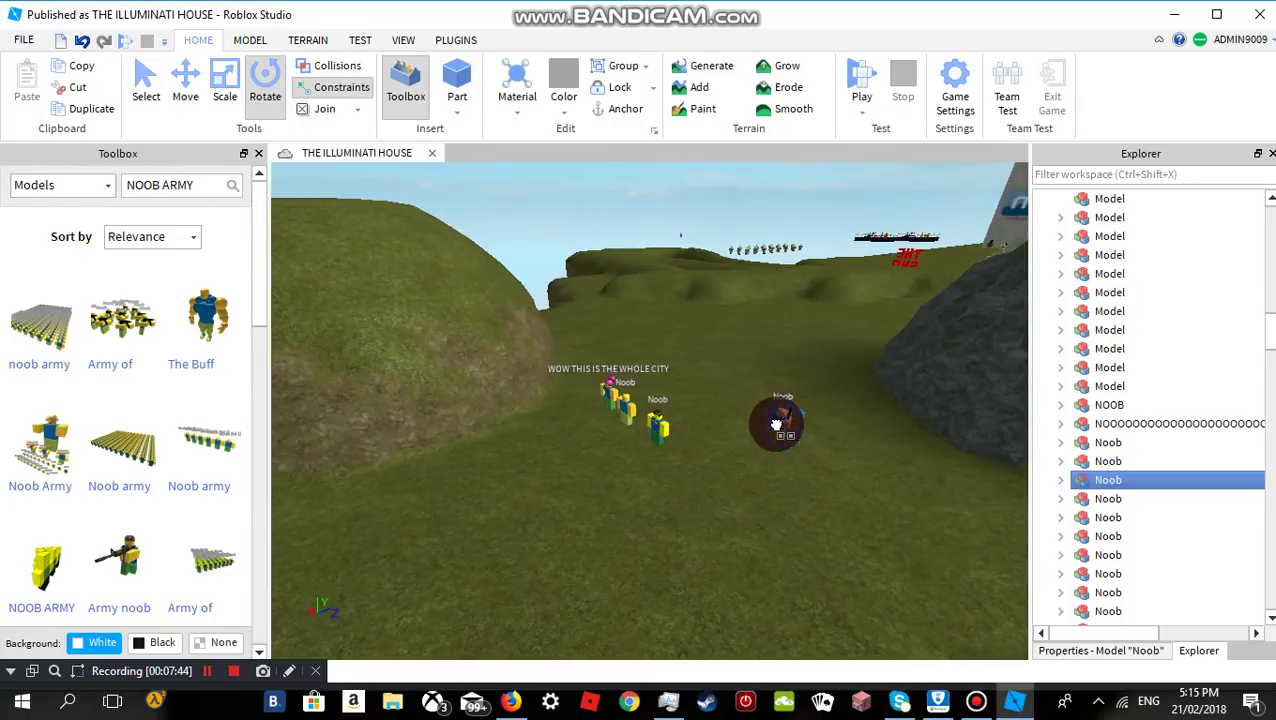
{"action": "left_click", "coordinate": [787, 476]}
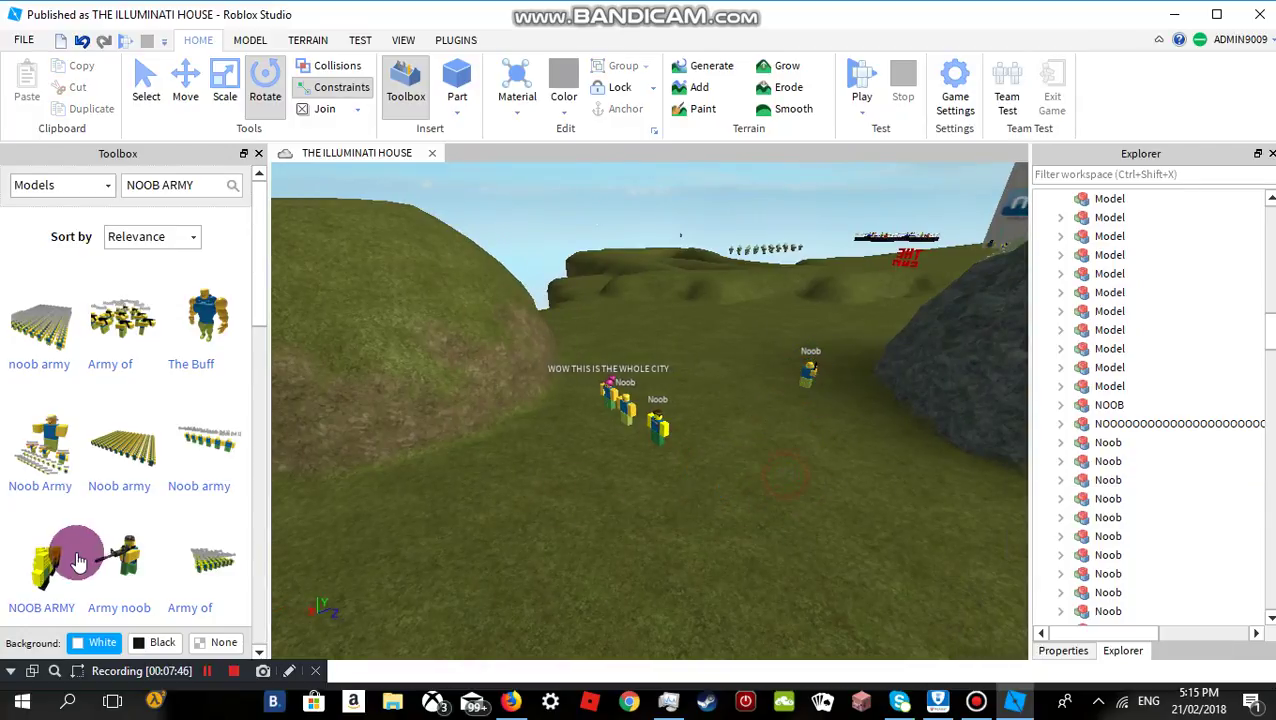
Move a second armed noob from the army next to the first one by the rock boulder.
{"action": "right_click_drag", "start_coordinate": [316, 535], "coordinate": [343, 498]}
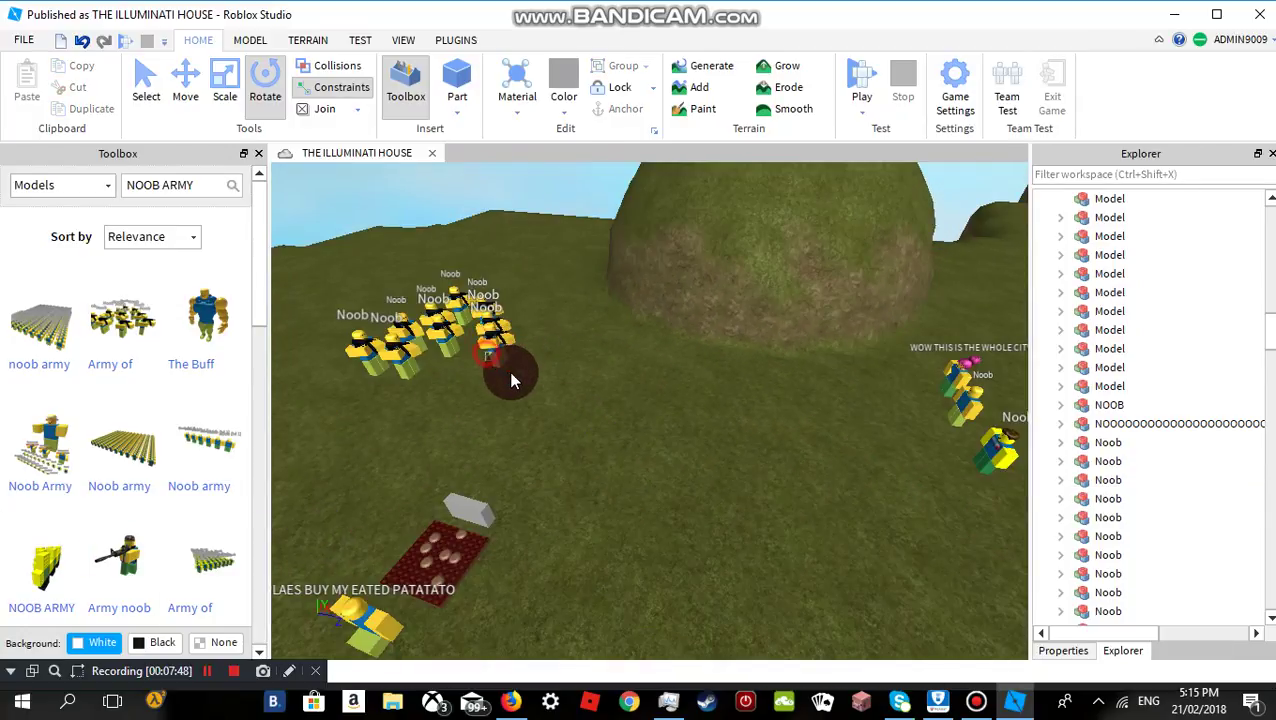
{"action": "left_click_drag", "start_coordinate": [498, 357], "coordinate": [692, 450]}
{"action": "right_click_drag", "start_coordinate": [681, 456], "coordinate": [692, 450]}
{"action": "left_click_drag", "start_coordinate": [692, 450], "coordinate": [686, 458]}
{"action": "right_click_drag", "start_coordinate": [692, 450], "coordinate": [686, 458]}
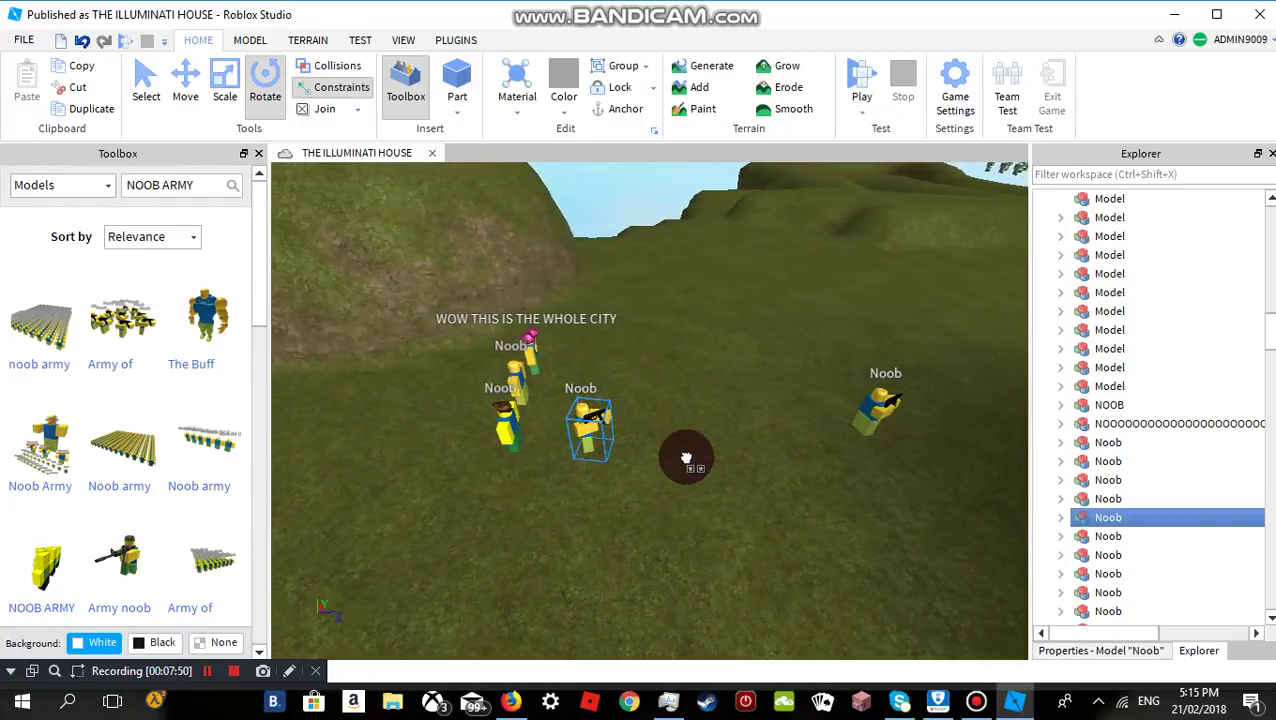
{"action": "left_click_drag", "start_coordinate": [686, 458], "coordinate": [694, 450]}
{"action": "right_click_drag", "start_coordinate": [686, 458], "coordinate": [694, 450]}
{"action": "key", "text": "d"}
{"action": "left_click_drag", "start_coordinate": [694, 450], "coordinate": [732, 364]}
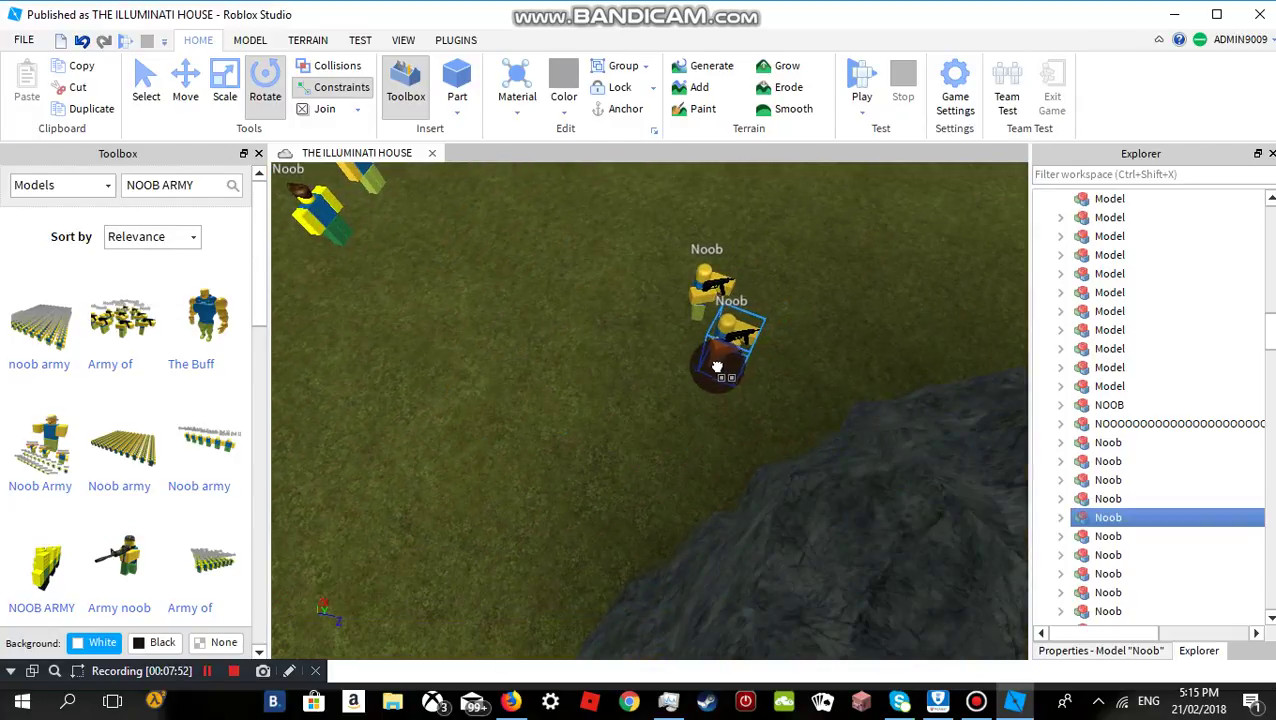
{"action": "left_click", "coordinate": [472, 412]}
Pull another armed noob out of the remaining army onto the open grass near the mound.
{"action": "right_click_drag", "start_coordinate": [472, 412], "coordinate": [472, 412]}
{"action": "key", "text": "w"}
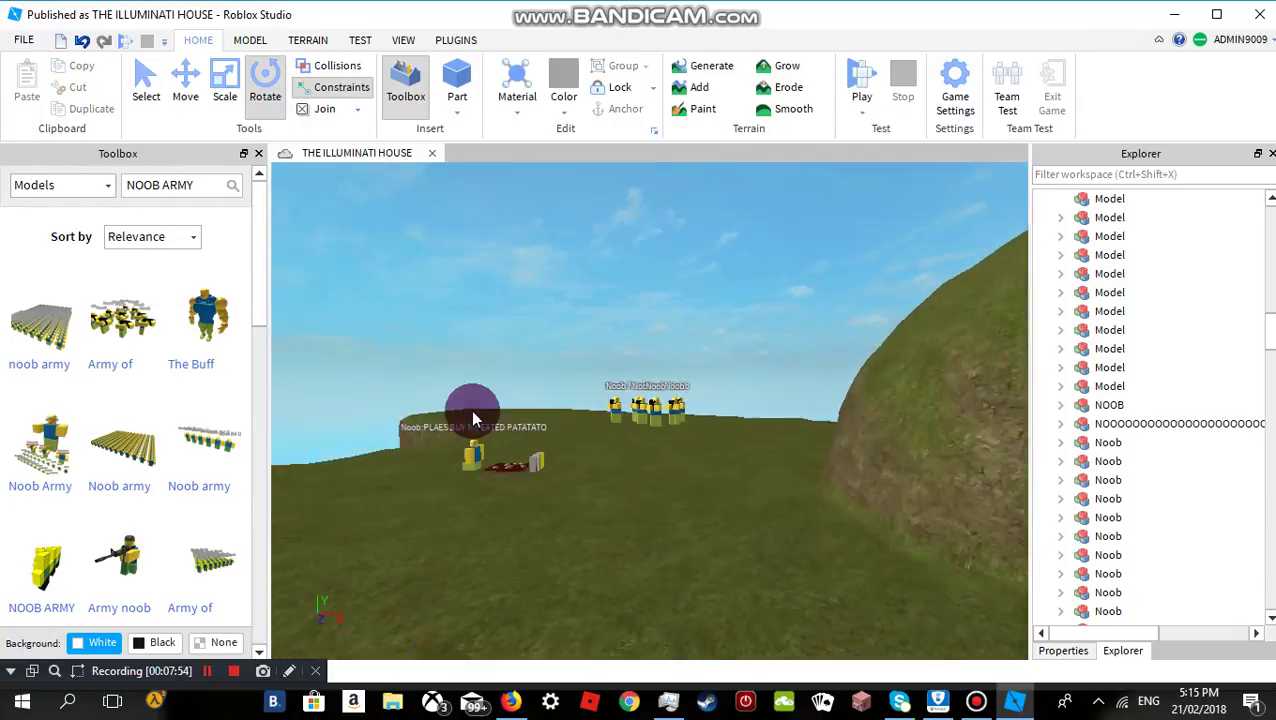
{"action": "left_click_drag", "start_coordinate": [675, 522], "coordinate": [706, 598]}
{"action": "right_click_drag", "start_coordinate": [712, 598], "coordinate": [706, 598]}
{"action": "left_click_drag", "start_coordinate": [706, 598], "coordinate": [648, 496]}
{"action": "left_click", "coordinate": [555, 584]}
Spread several more armed noobs out from the tight group toward the potato stall.
{"action": "key", "text": "s"}
{"action": "right_click_drag", "start_coordinate": [555, 584], "coordinate": [555, 588]}
{"action": "key", "text": "a"}
{"action": "left_click_drag", "start_coordinate": [387, 546], "coordinate": [556, 494]}
{"action": "left_click_drag", "start_coordinate": [394, 483], "coordinate": [441, 521]}
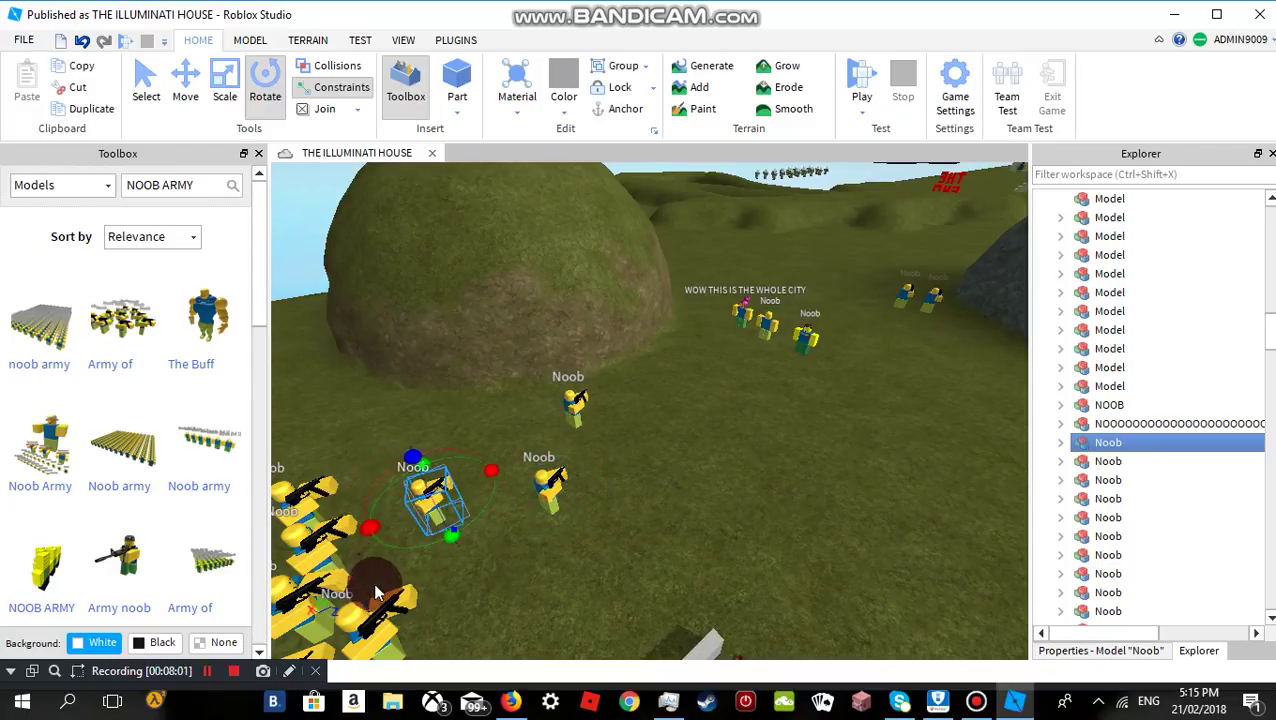
{"action": "left_click_drag", "start_coordinate": [385, 607], "coordinate": [476, 600]}
{"action": "left_click_drag", "start_coordinate": [320, 563], "coordinate": [393, 570]}
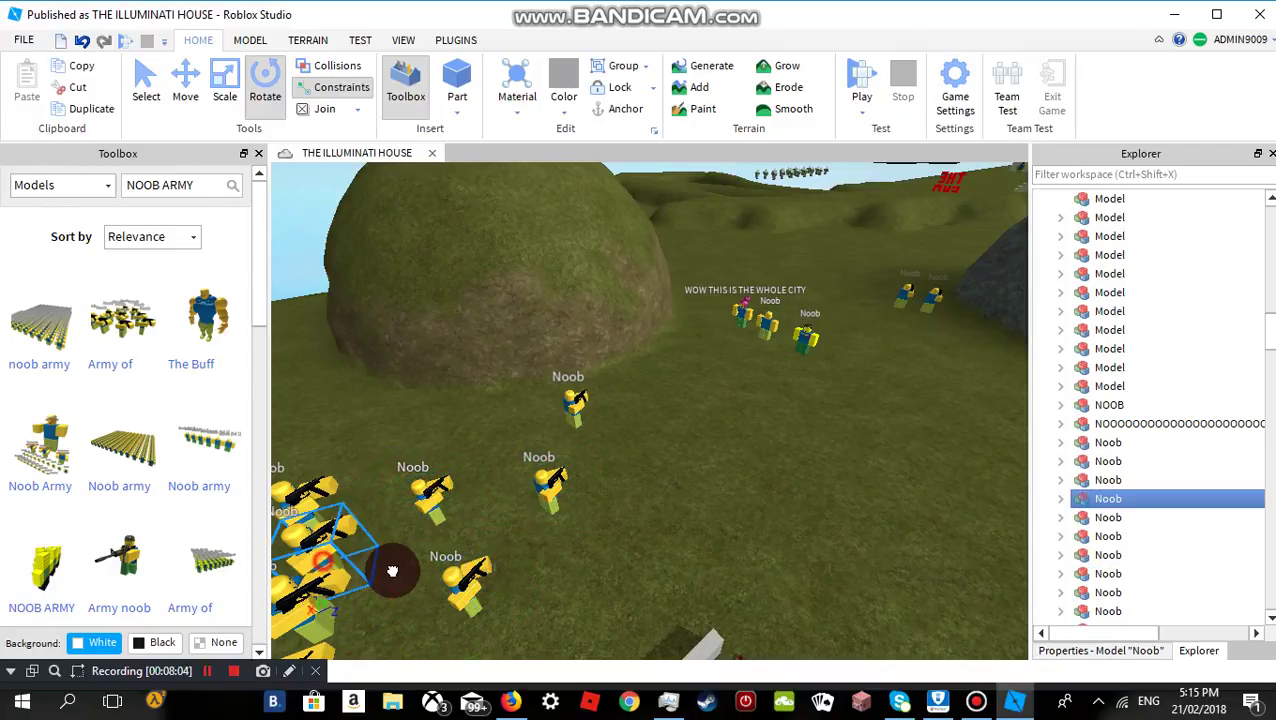
Reposition the rear armed noobs so the group stands in a looser formation.
{"action": "key", "text": "w"}
{"action": "right_click_drag", "start_coordinate": [514, 546], "coordinate": [514, 546]}
{"action": "key", "text": "s"}
{"action": "left_click_drag", "start_coordinate": [522, 346], "coordinate": [577, 489]}
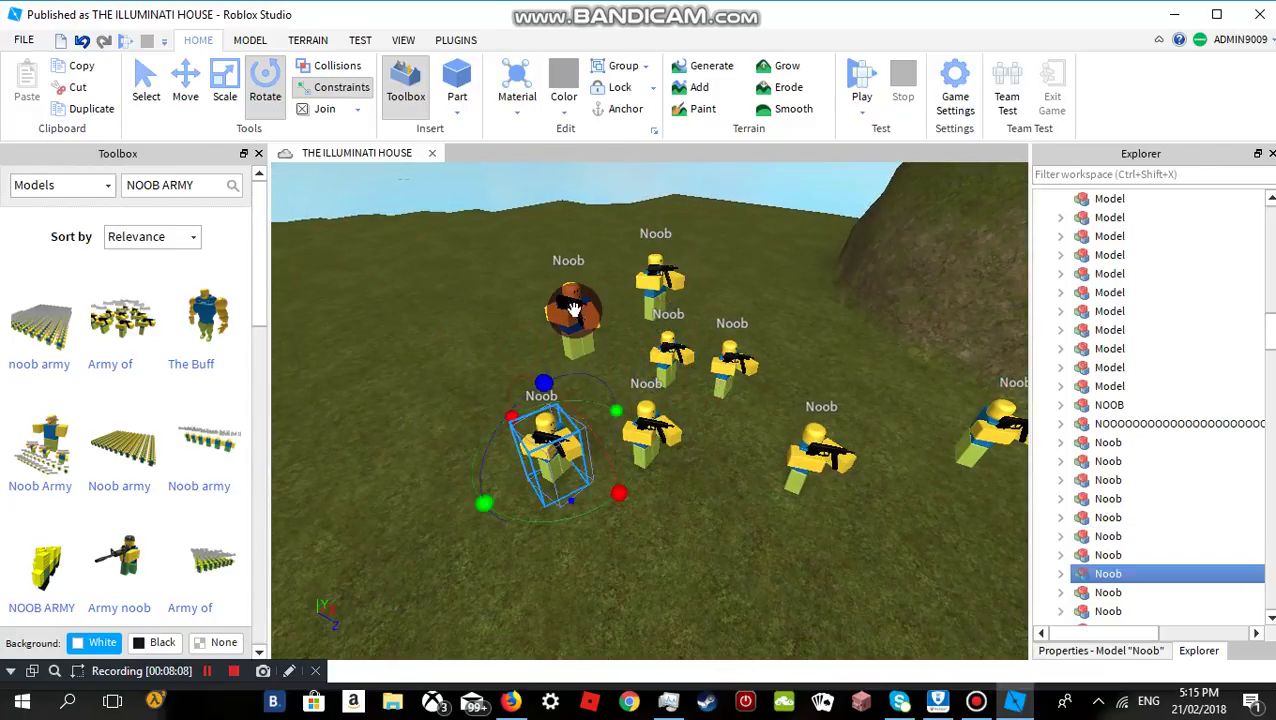
{"action": "left_click_drag", "start_coordinate": [572, 310], "coordinate": [459, 402]}
{"action": "left_click_drag", "start_coordinate": [648, 289], "coordinate": [572, 373]}
Select the eight remaining armed noobs together and move them to the far cliff end of the terrain.
{"action": "left_click", "coordinate": [709, 486]}
{"action": "key", "text": "w"}
{"action": "right_click_drag", "start_coordinate": [709, 486], "coordinate": [671, 495]}
{"action": "key", "text": "w"}
{"action": "key", "text": "s"}
{"action": "left_click", "coordinate": [709, 325]}
{"action": "left_click_drag", "start_coordinate": [709, 330], "coordinate": [564, 363]}
{"action": "right_click_drag", "start_coordinate": [564, 363], "coordinate": [564, 363]}
{"action": "left_click_drag", "start_coordinate": [564, 363], "coordinate": [503, 268]}
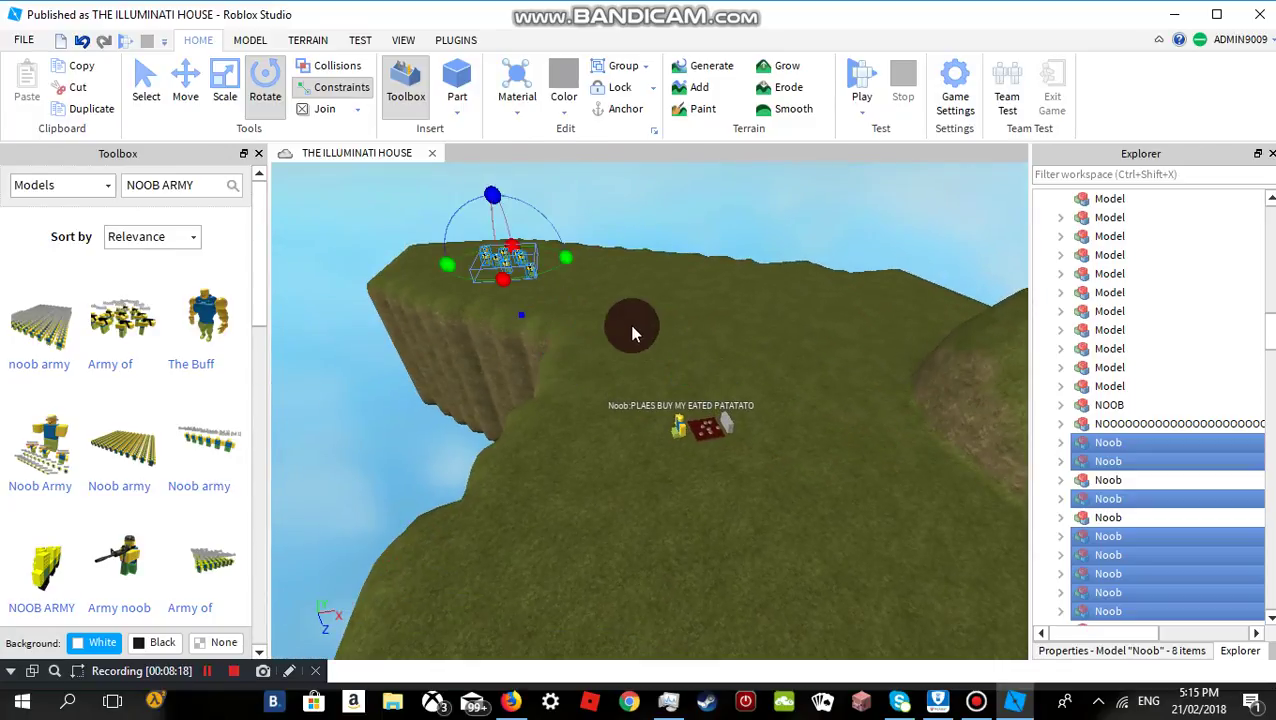
{"action": "left_click", "coordinate": [674, 326]}
Search the model library for BUILDING.
{"action": "right_click_drag", "start_coordinate": [674, 326], "coordinate": [674, 326]}
{"action": "key", "text": "w"}
{"action": "key", "text": "w"}
{"action": "mouse_move", "coordinate": [664, 385]}
{"action": "right_mouse_down"}
{"action": "mouse_move", "coordinate": [676, 389]}
{"action": "mouse_move", "coordinate": [672, 372]}
{"action": "right_mouse_up"}
{"action": "scroll", "coordinate": [672, 376], "scroll_direction": "up", "scroll_amount": 5}
{"action": "scroll", "coordinate": [671, 372], "scroll_direction": "down", "scroll_amount": 6}
{"action": "scroll", "coordinate": [580, 305], "scroll_direction": "down", "scroll_amount": 1}
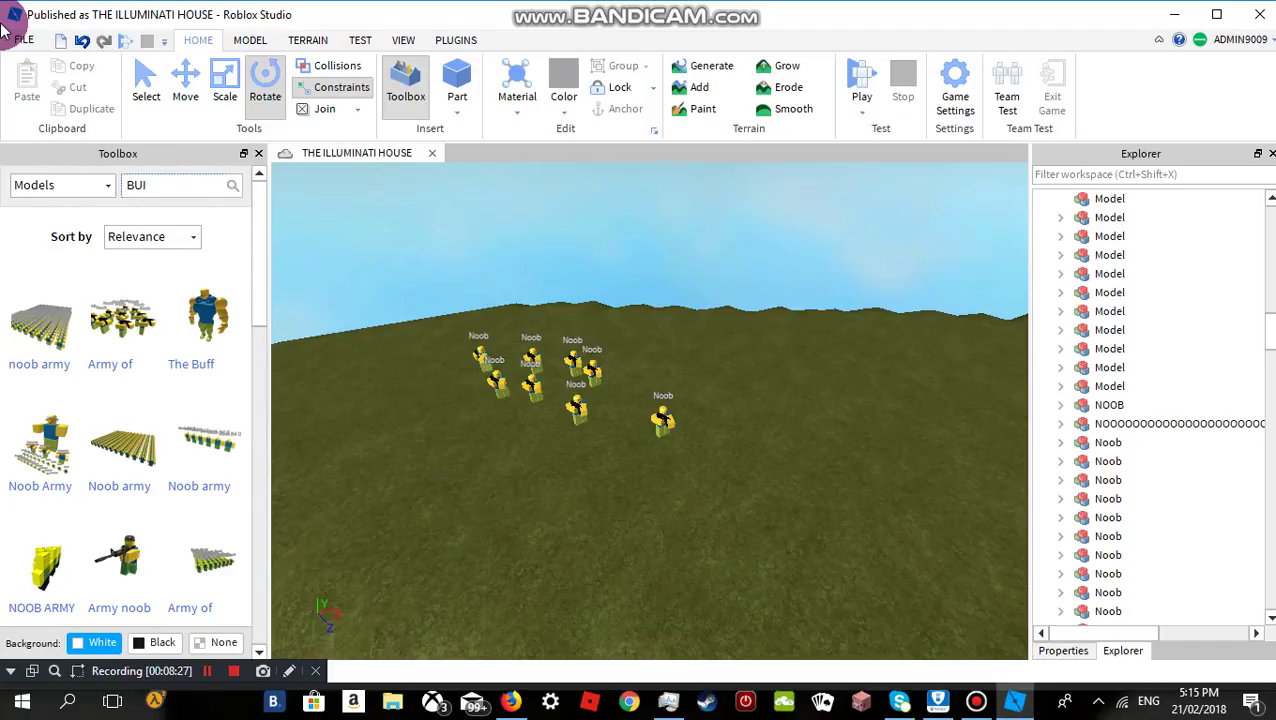
{"action": "type", "text": "BUILDING"}
{"action": "key", "text": "Return"}
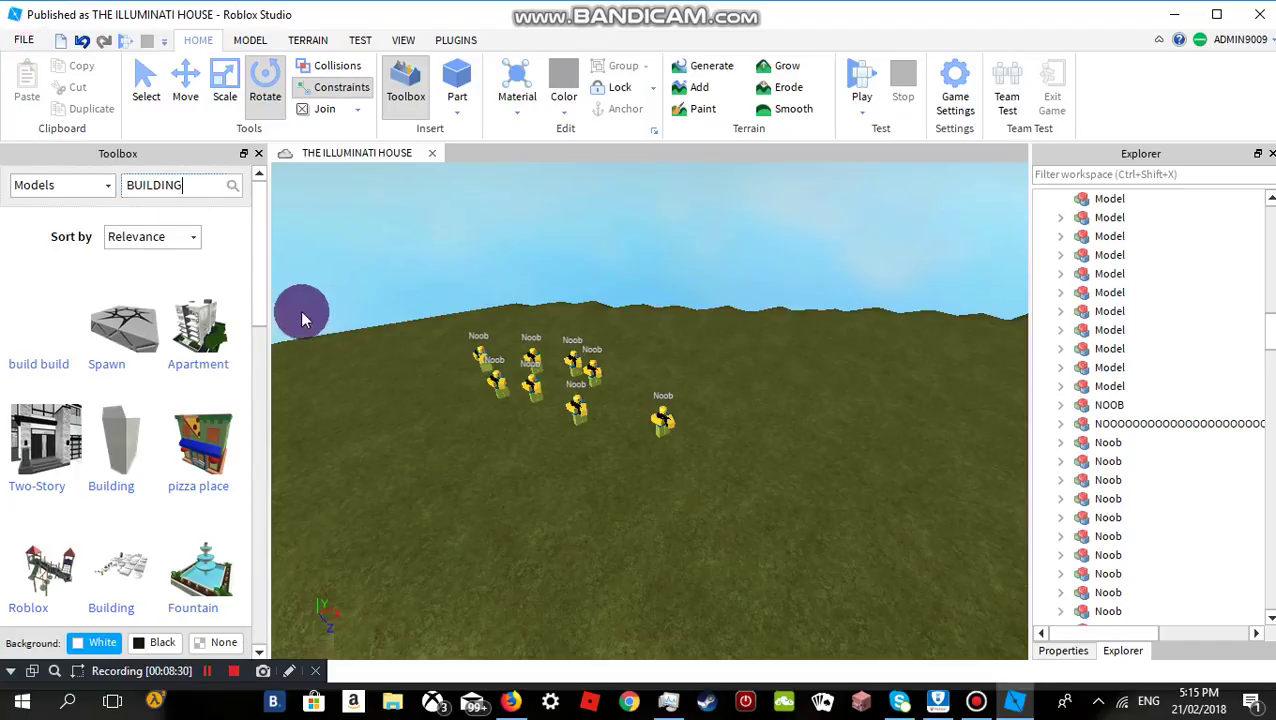
Search the model library for EMPIRE STATES BUILDING.
{"action": "right_click_drag", "start_coordinate": [470, 487], "coordinate": [463, 488]}
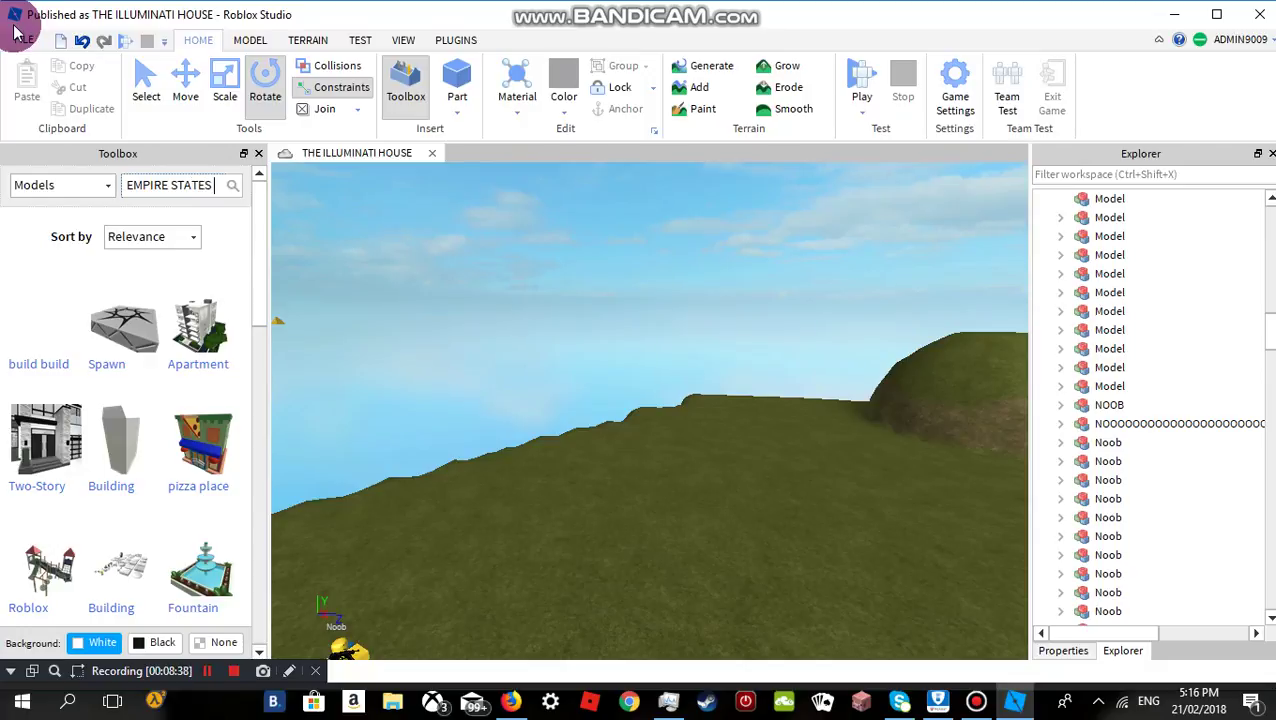
{"action": "type", "text": "NG"}
{"action": "key", "text": "Return"}
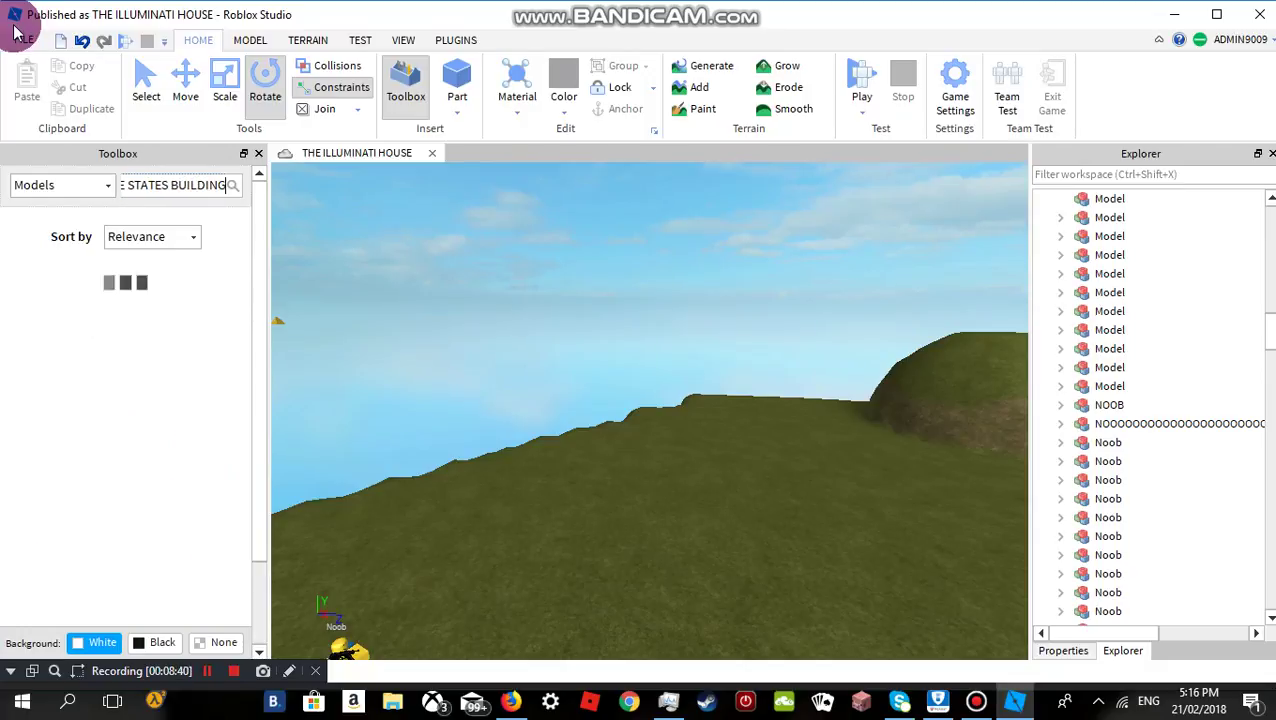
{"action": "right_click_drag", "start_coordinate": [766, 360], "coordinate": [764, 360]}
{"action": "key", "text": "w"}
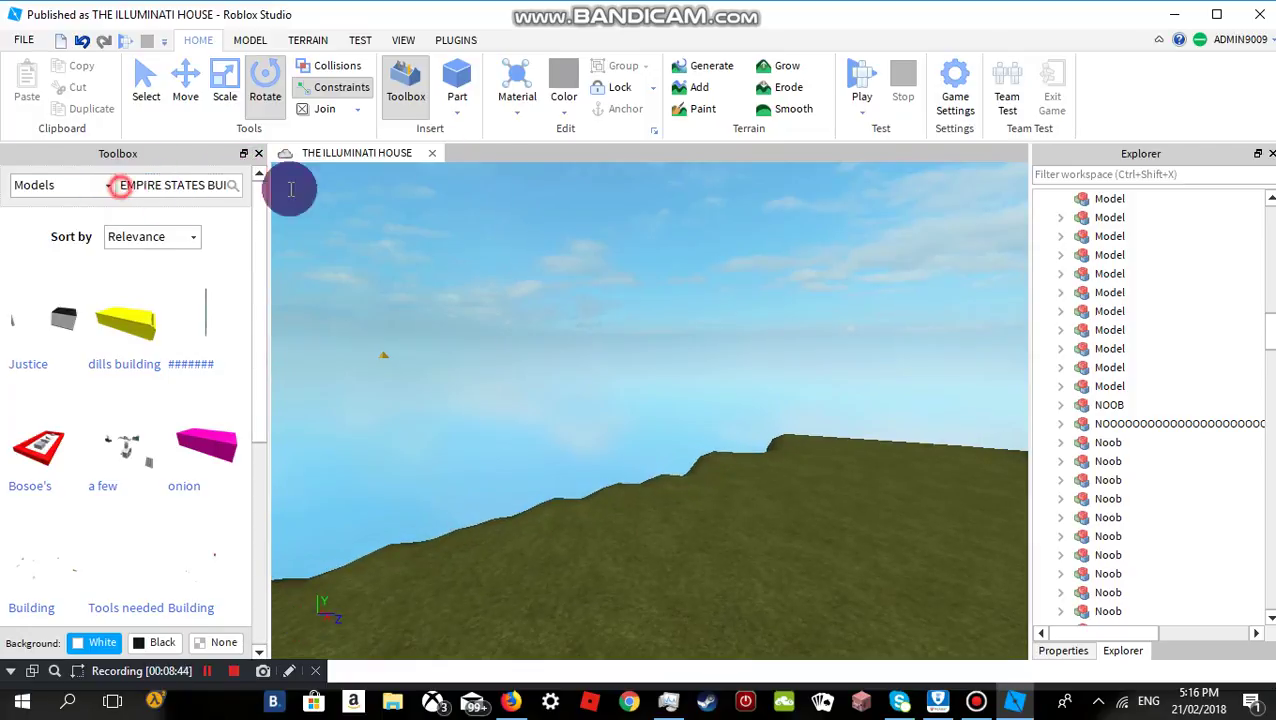
Replace the library search with HQ to look for headquarters models.
{"action": "left_click_drag", "start_coordinate": [121, 187], "coordinate": [291, 189]}
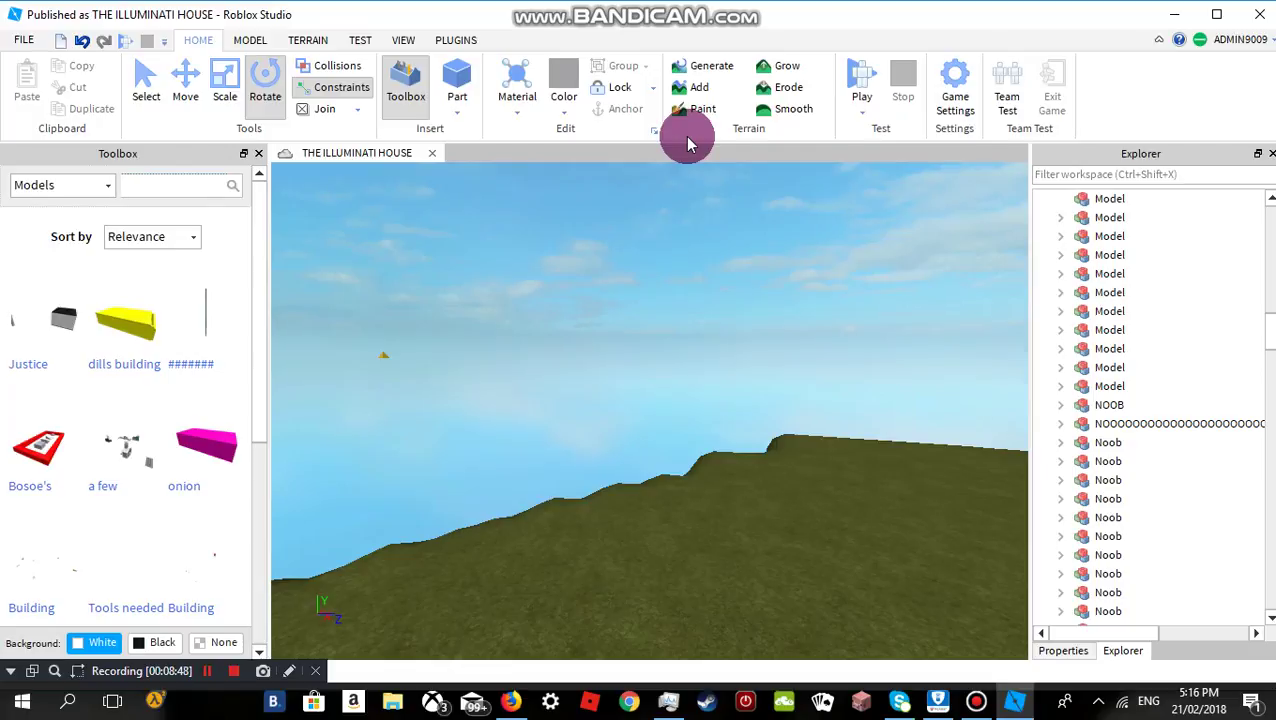
{"action": "type", "text": "HQ"}
{"action": "key", "text": "Return"}
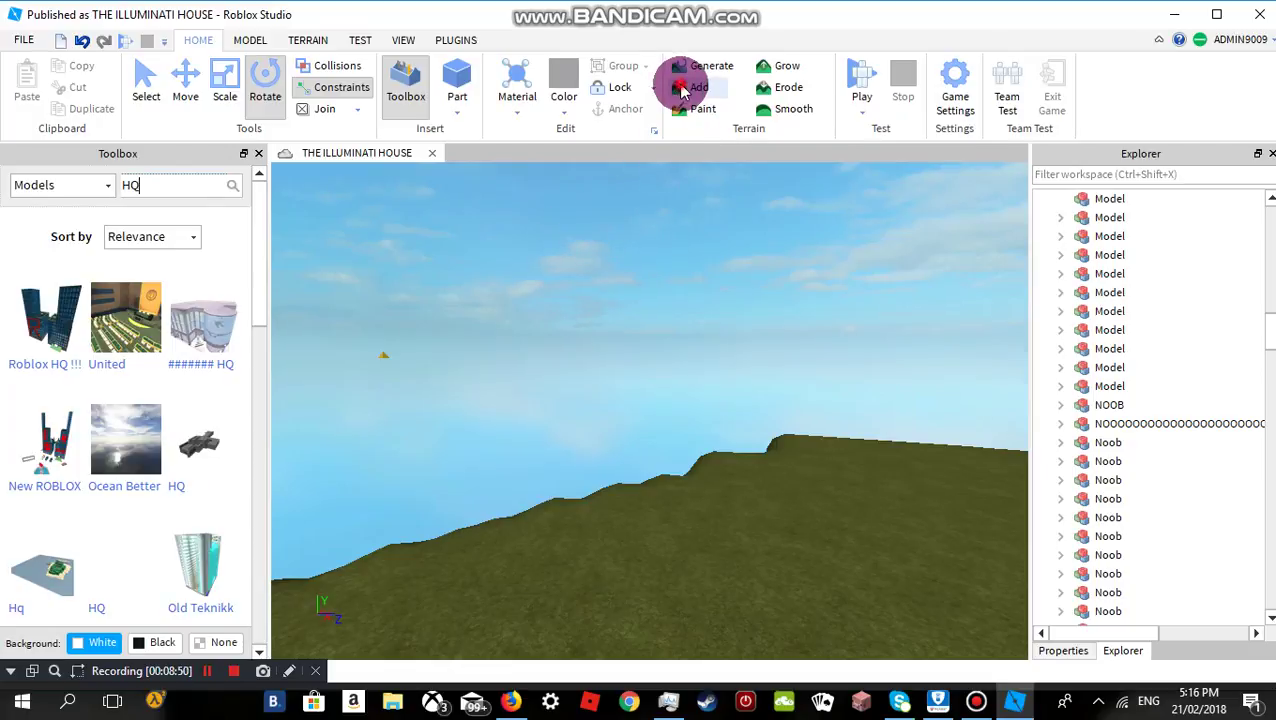
Widen the grass terrain along the cliff edges with the terrain Add tool, using a cube-shaped brush, and leave the tool.
{"action": "left_click", "coordinate": [683, 86]}
{"action": "type", "text": "W"}
{"action": "right_click_drag", "start_coordinate": [627, 303], "coordinate": [627, 303]}
{"action": "type", "text": "a"}
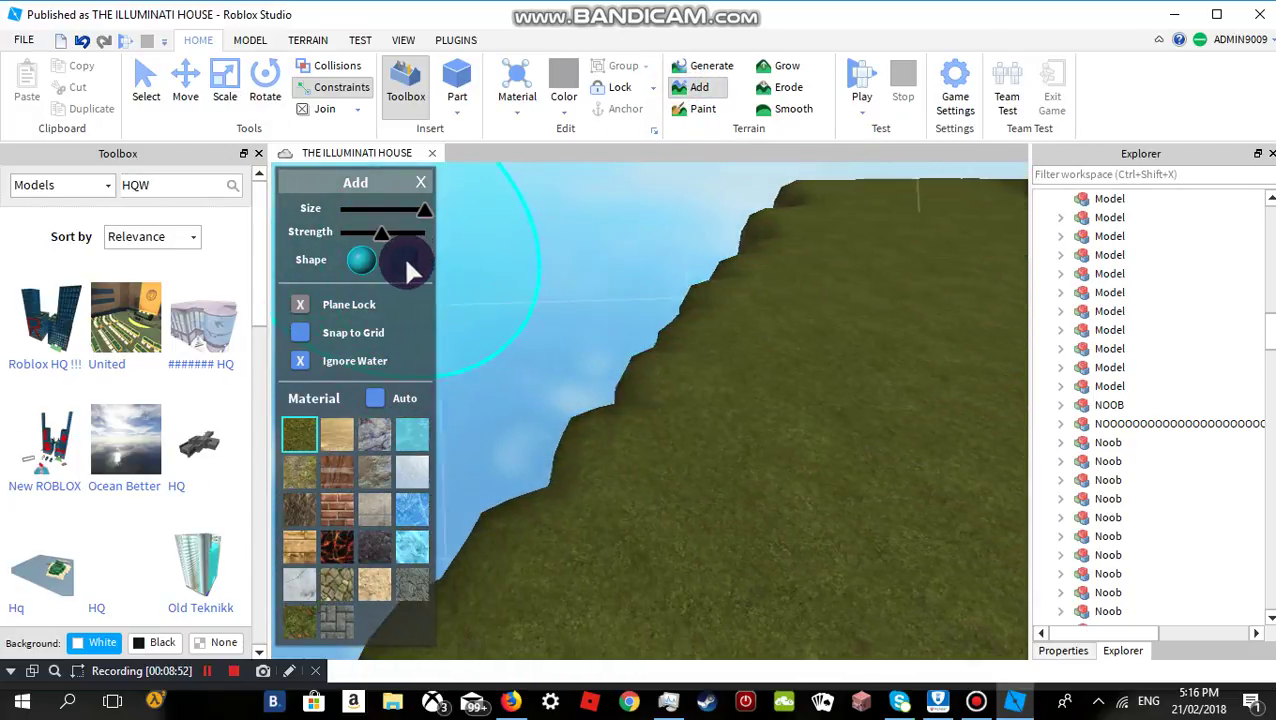
{"action": "left_click", "coordinate": [405, 262]}
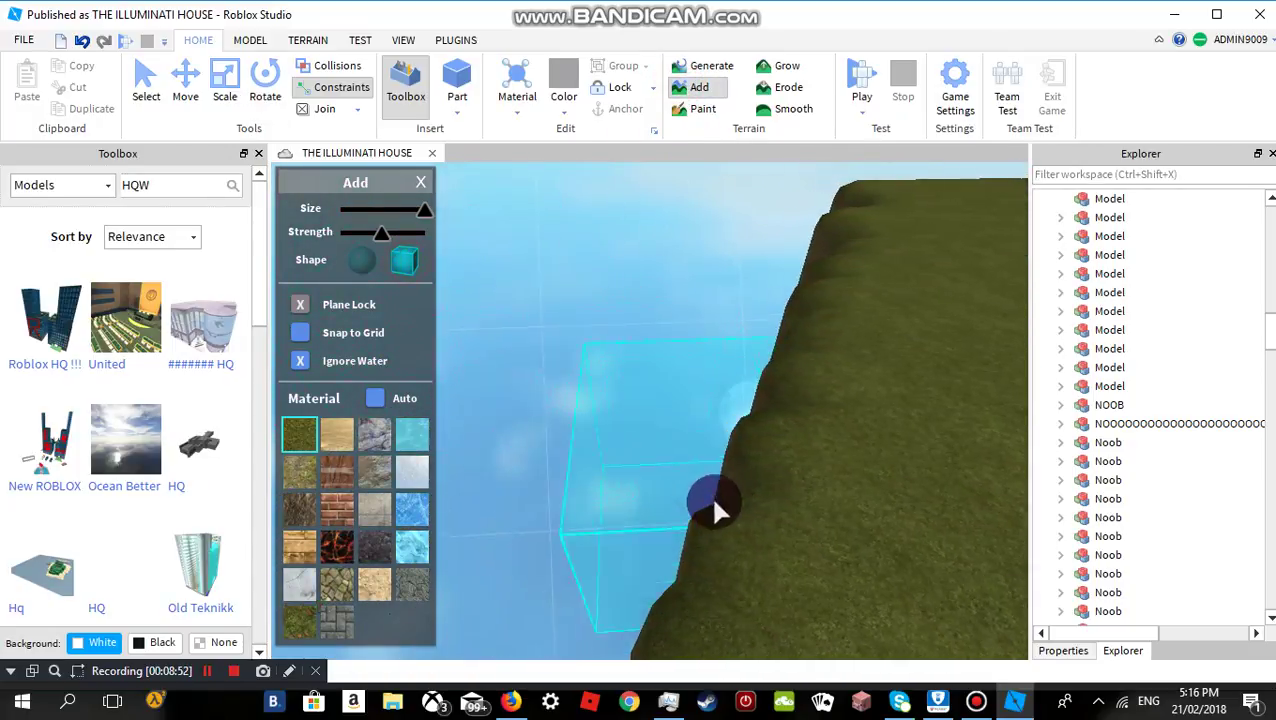
{"action": "left_click", "coordinate": [612, 520]}
{"action": "mouse_move", "coordinate": [601, 531]}
{"action": "right_mouse_down"}
{"action": "mouse_move", "coordinate": [607, 541]}
{"action": "mouse_move", "coordinate": [598, 425]}
{"action": "mouse_move", "coordinate": [581, 389]}
{"action": "right_mouse_up"}
{"action": "left_click", "coordinate": [592, 399]}
{"action": "mouse_move", "coordinate": [580, 388]}
{"action": "left_mouse_down"}
{"action": "mouse_move", "coordinate": [712, 310]}
{"action": "mouse_move", "coordinate": [724, 328]}
{"action": "mouse_move", "coordinate": [634, 488]}
{"action": "left_mouse_up"}
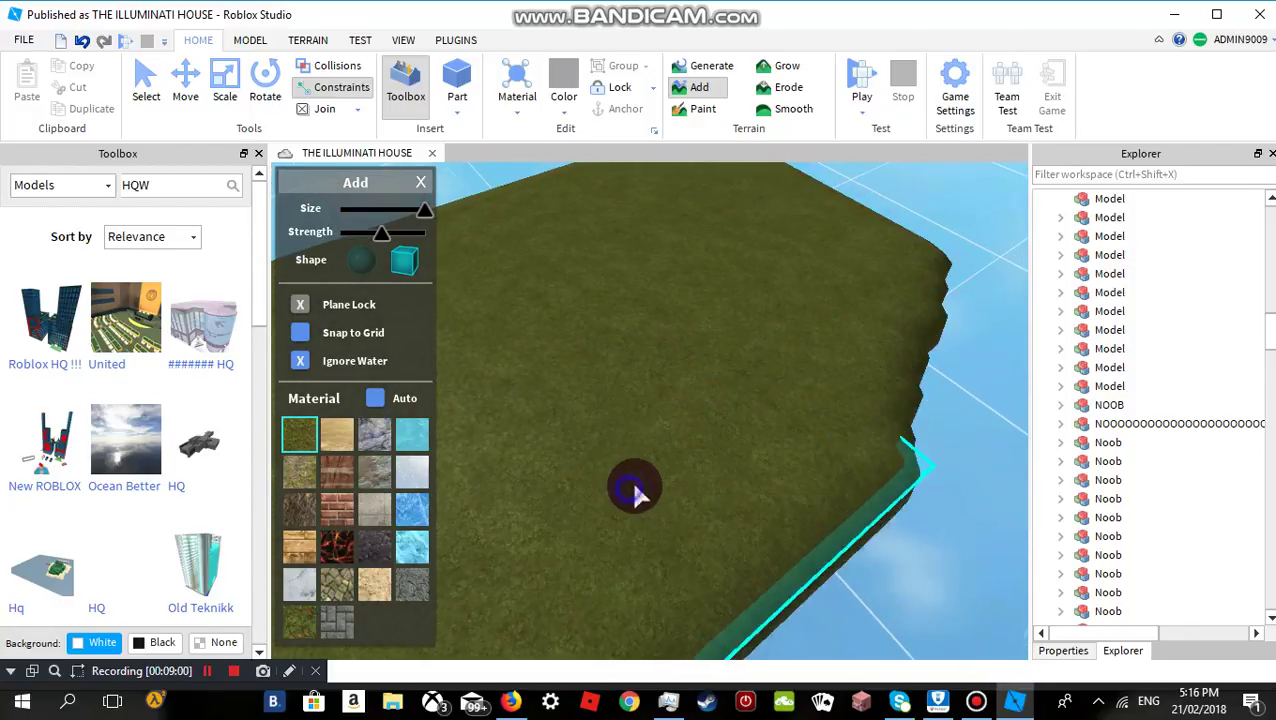
{"action": "right_click_drag", "start_coordinate": [634, 488], "coordinate": [637, 487]}
{"action": "mouse_move", "coordinate": [637, 487]}
{"action": "left_mouse_down"}
{"action": "mouse_move", "coordinate": [741, 537]}
{"action": "mouse_move", "coordinate": [670, 457]}
{"action": "left_mouse_up"}
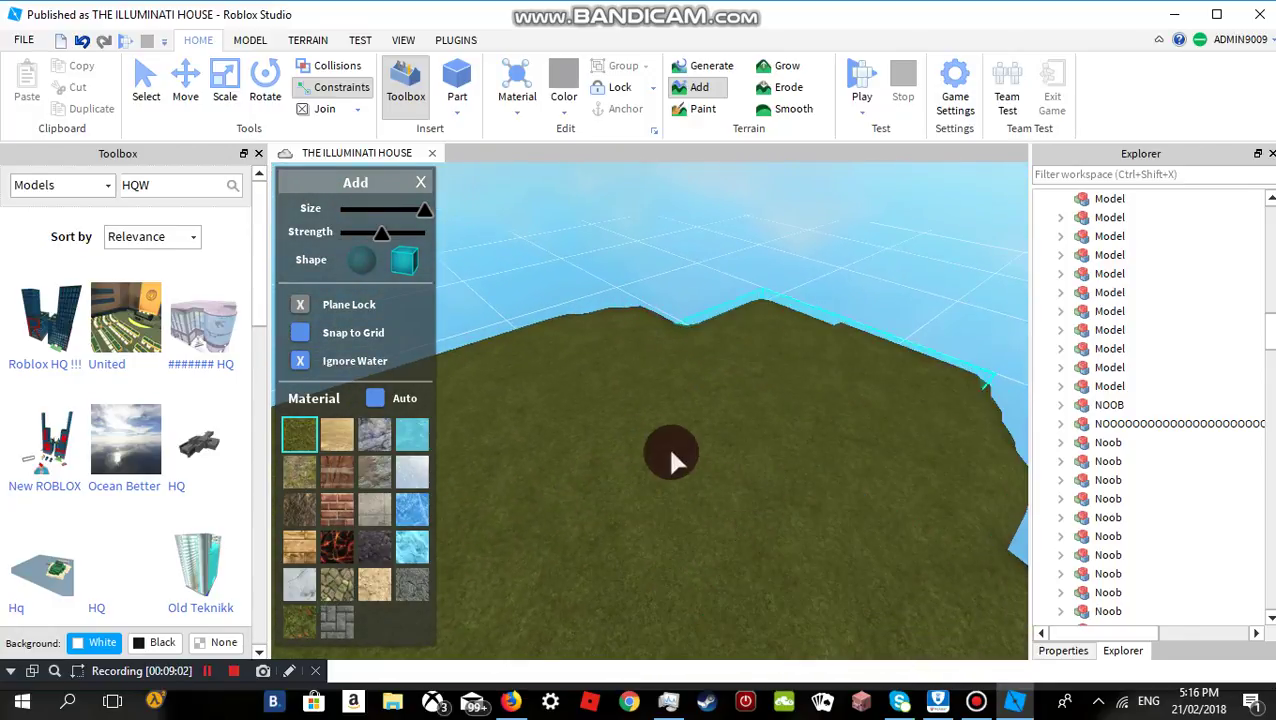
{"action": "left_click_drag", "start_coordinate": [537, 340], "coordinate": [541, 342]}
{"action": "left_click", "coordinate": [420, 182]}
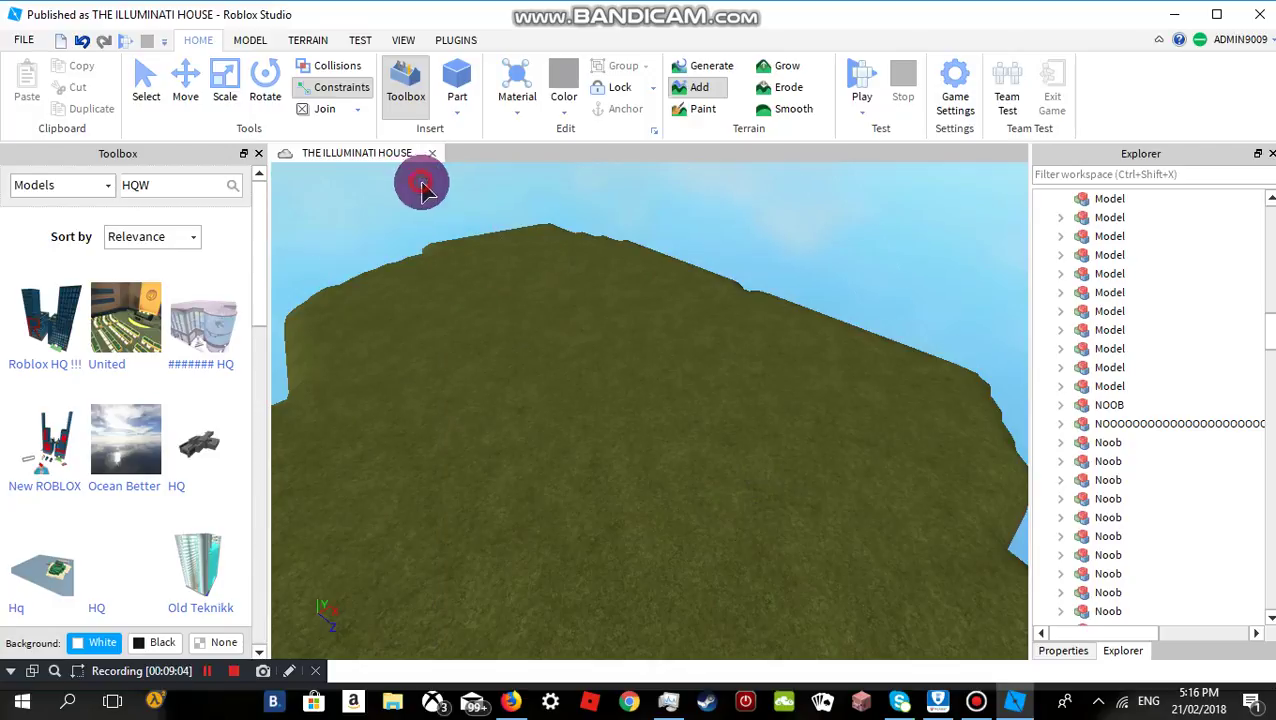
{"action": "left_click_drag", "start_coordinate": [521, 311], "coordinate": [525, 343]}
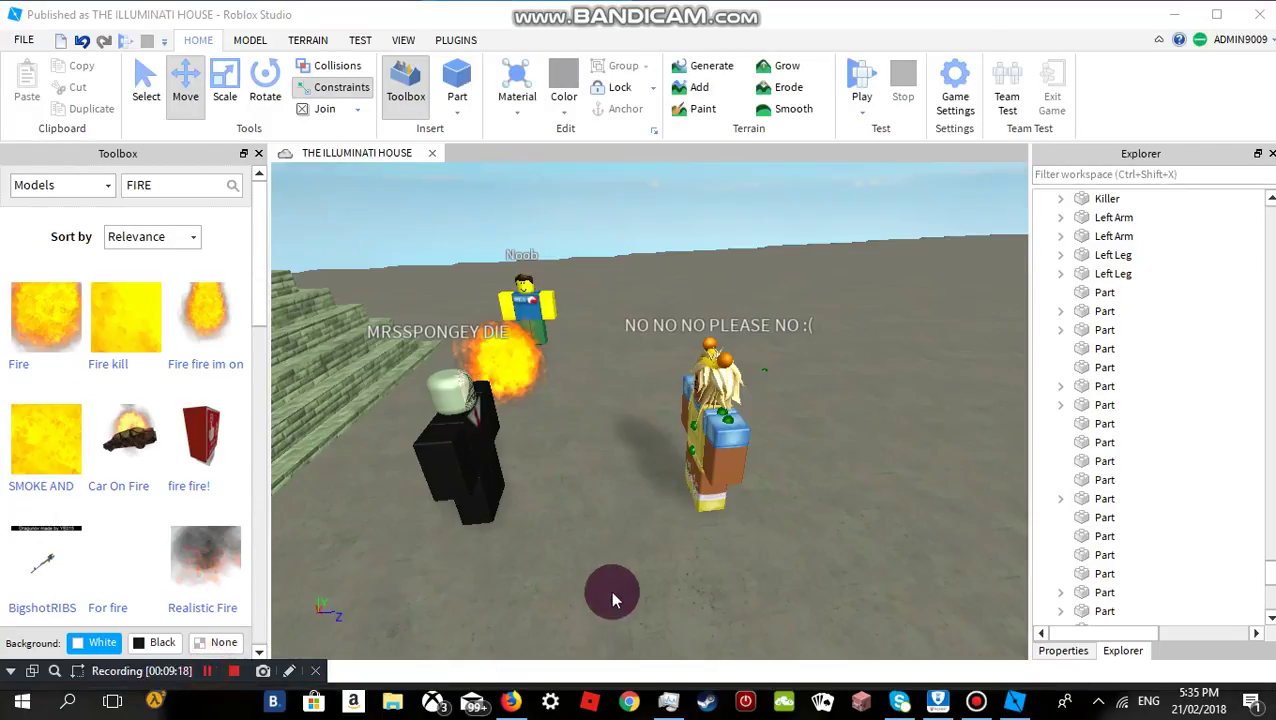
Examine the grass terrain, the noob army and the distant buildings beyond the fire scene, dismissing the comment notification.
{"action": "left_click", "coordinate": [675, 575]}
{"action": "right_click_drag", "start_coordinate": [740, 578], "coordinate": [734, 424]}
{"action": "key", "text": "w"}
{"action": "key", "text": "w"}
{"action": "key", "text": "w"}
{"action": "key", "text": "w"}
{"action": "key", "text": "w"}
{"action": "key", "text": "w"}
{"action": "key", "text": "w"}
{"action": "key", "text": "w"}
{"action": "key", "text": "w"}
{"action": "key", "text": "w"}
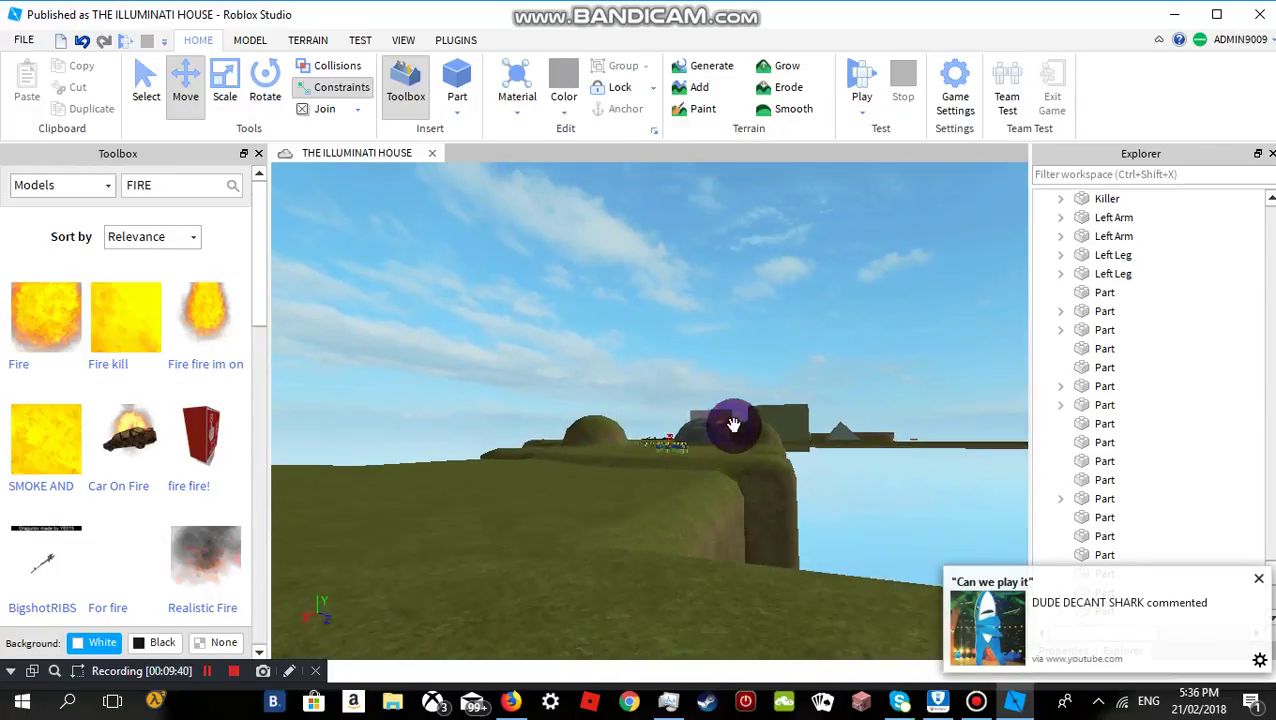
{"action": "key", "text": "w"}
{"action": "left_click", "coordinate": [982, 620]}
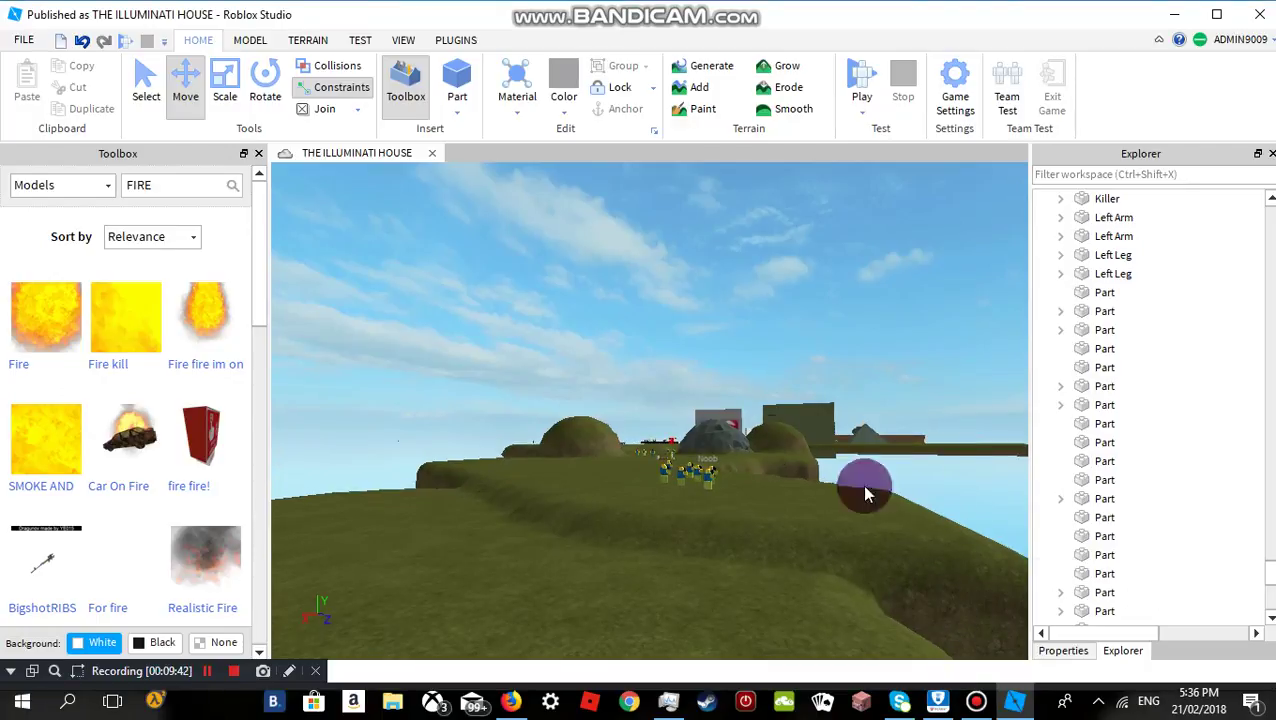